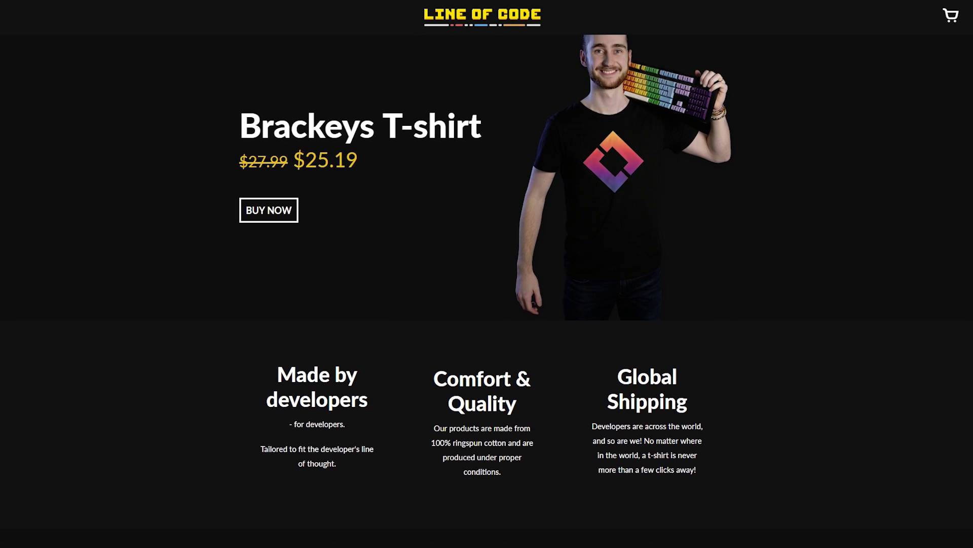
scroll(486, 274, "down", 1)
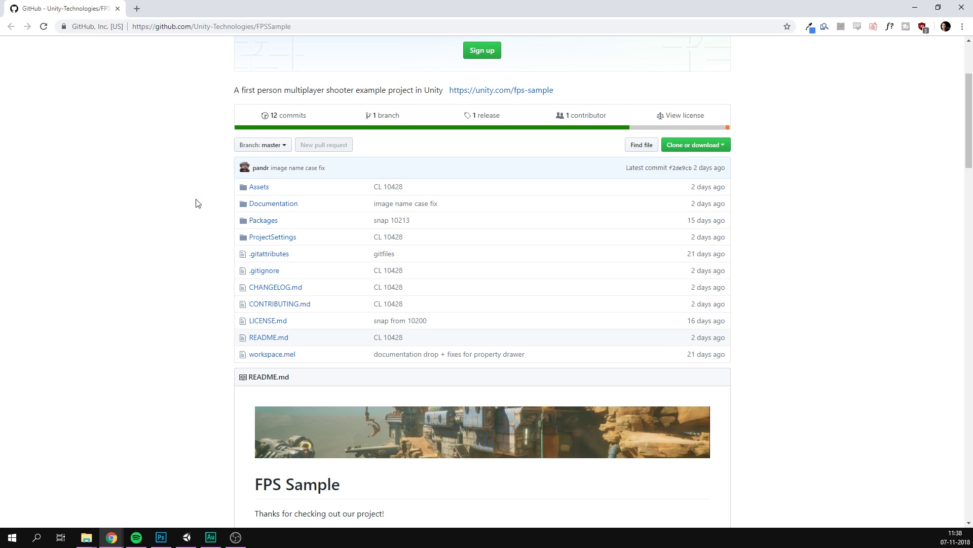
- Scroll down through the FPSSample repository README on GitHub
scroll(198, 203, "down", 8)
scroll(199, 202, "down", 2)
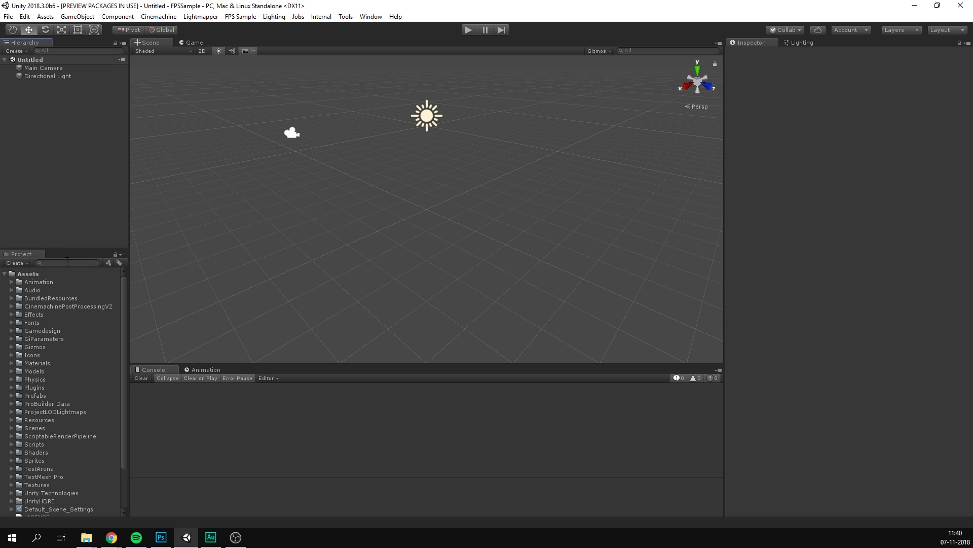
- Search the project for t:prefab, select all 532 prefabs and reimport them
type("ip")
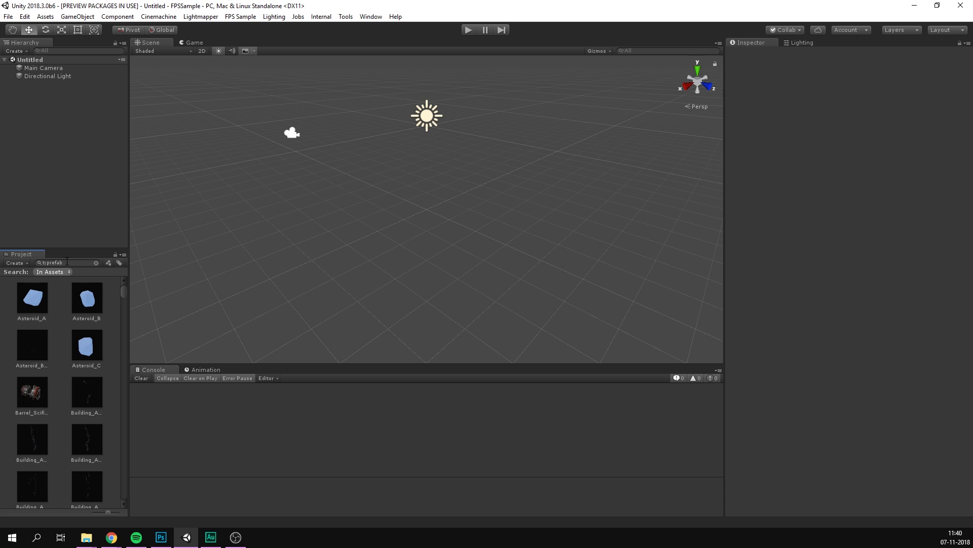
left_click(32, 299)
left_click_drag(123, 292, 137, 453)
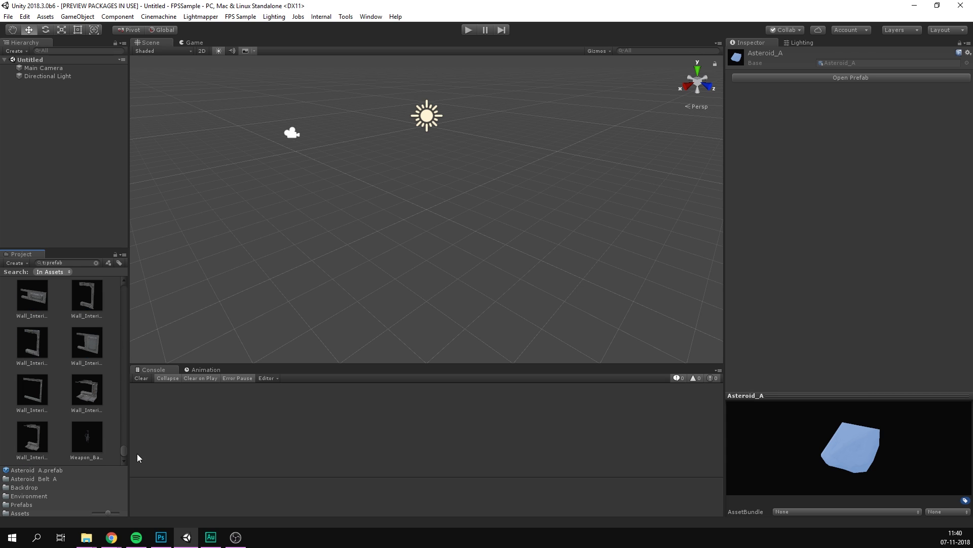
left_click(96, 429, "shift")
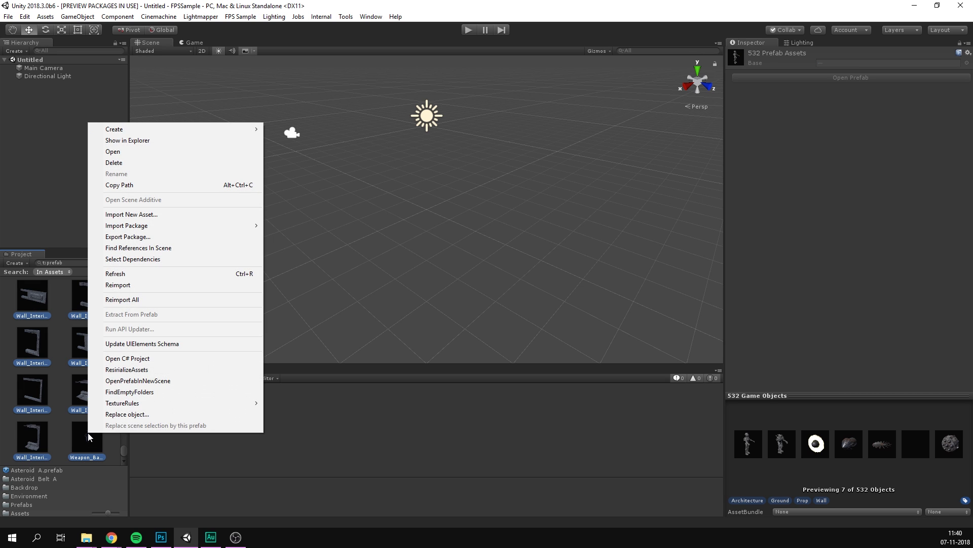
left_click(129, 285)
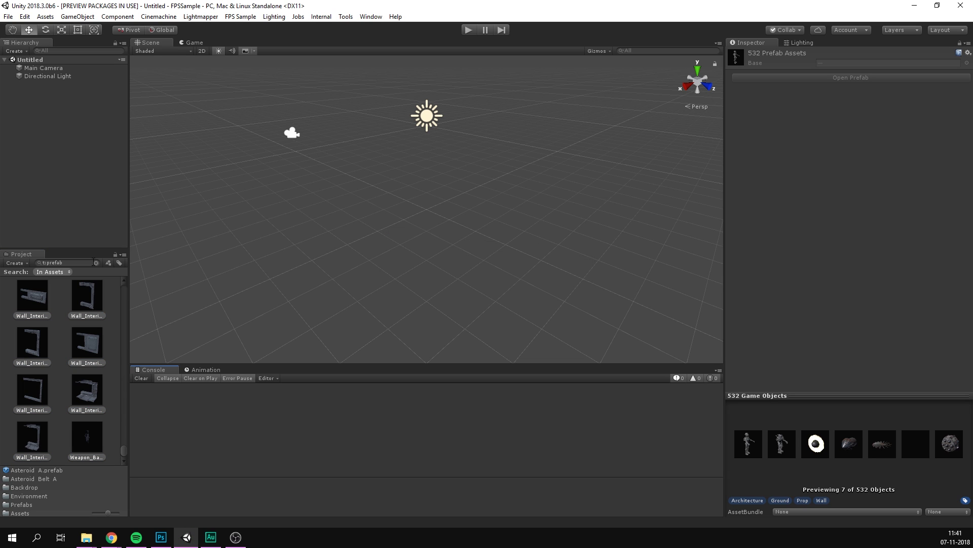
- Change the search to t:model, select all 680 models and reimport them
left_click_drag(64, 262, 49, 265)
type("model")
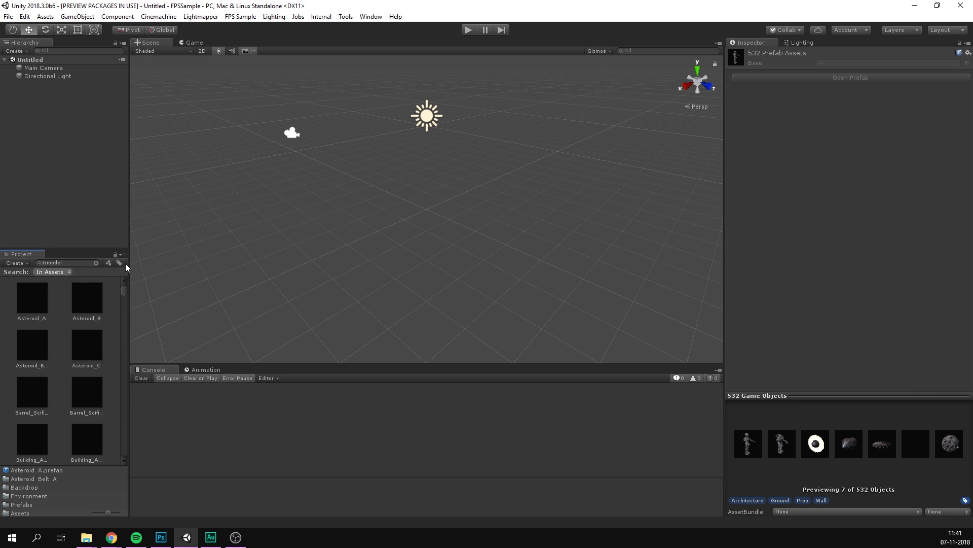
left_click(37, 294)
left_click_drag(123, 291, 123, 459)
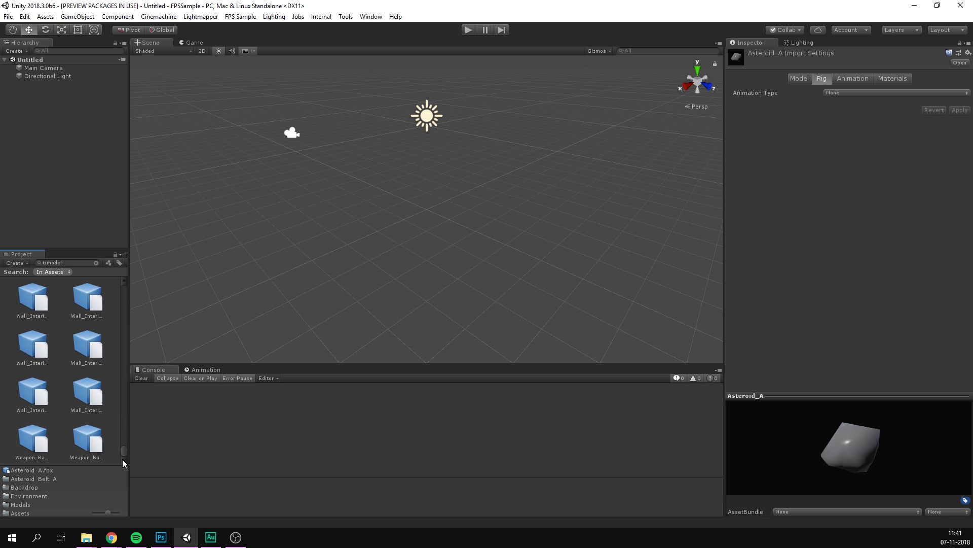
left_click(84, 437, "shift")
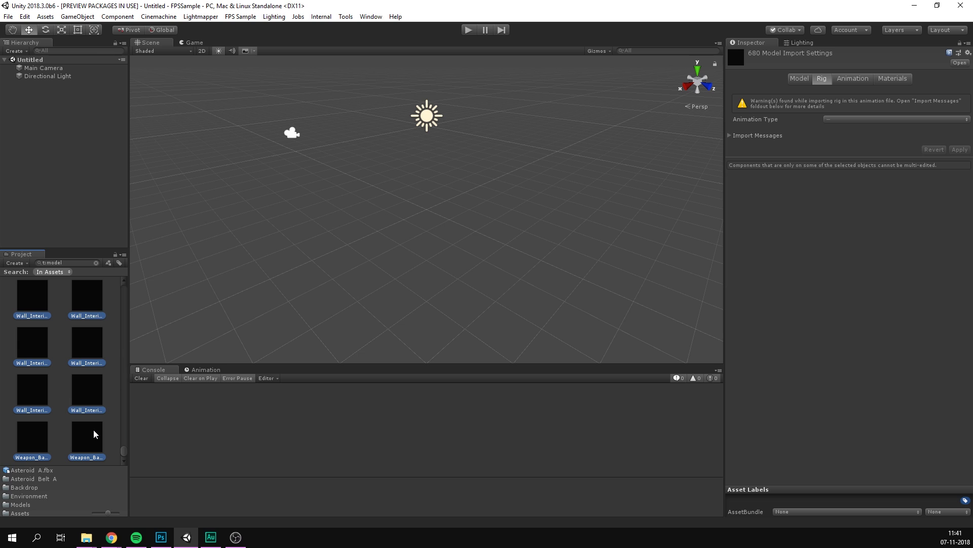
right_click(93, 430)
left_click(133, 281)
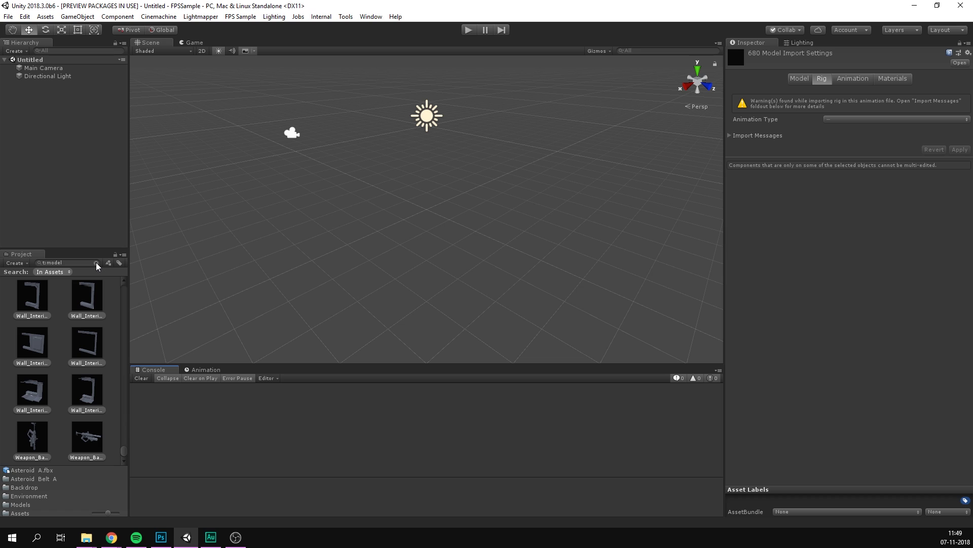
- Clear the model search, open FPS Sample Project Tools, dock it beside the Inspector and widen it
left_click(96, 262)
left_click(241, 19)
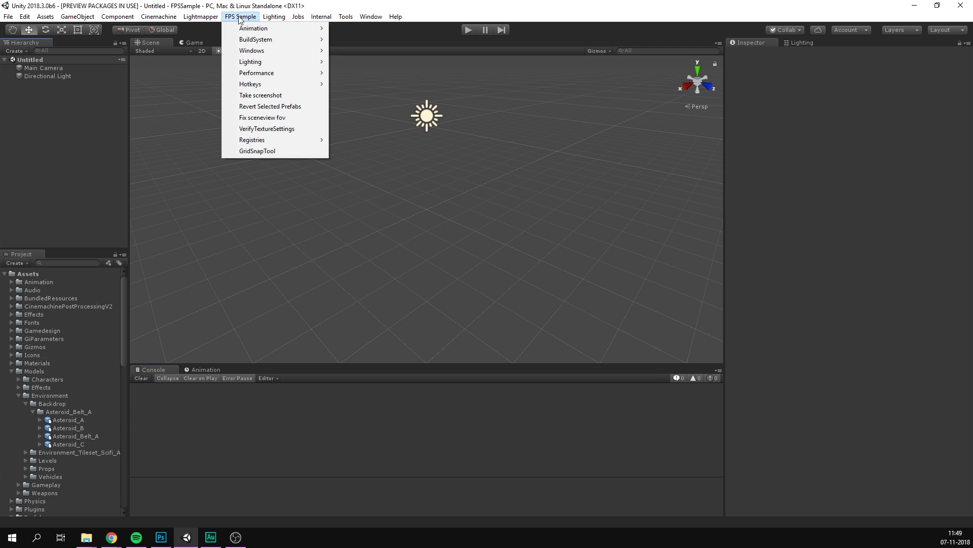
mouse_move(271, 51)
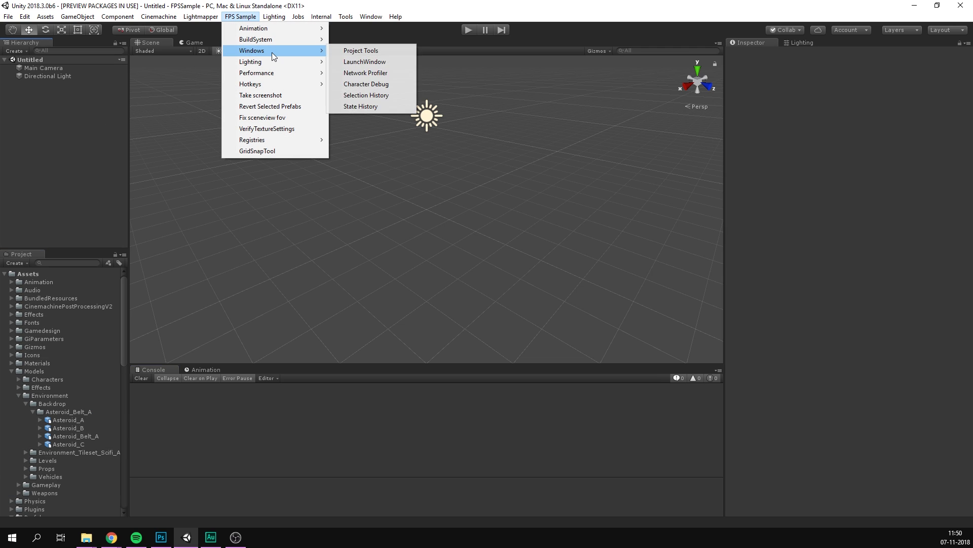
left_click(362, 51)
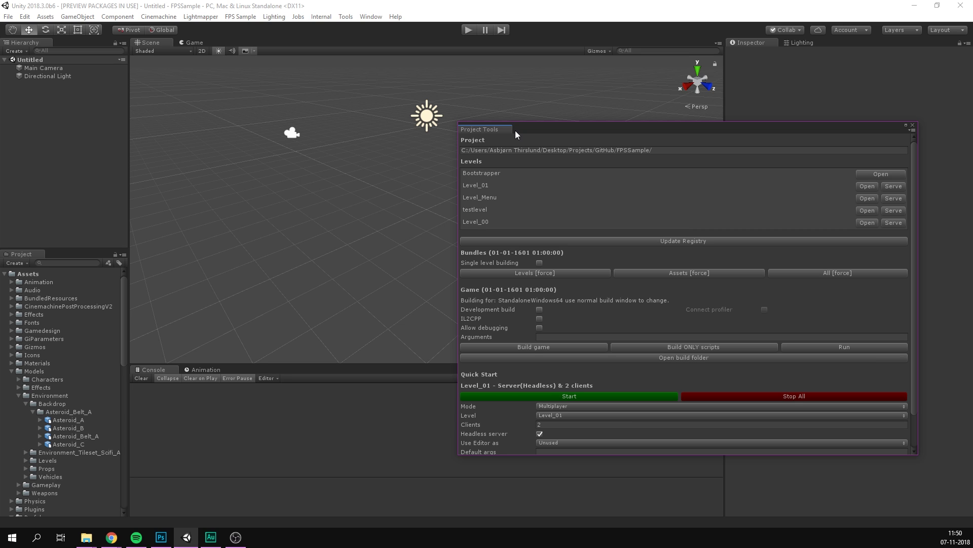
left_click_drag(515, 129, 780, 41)
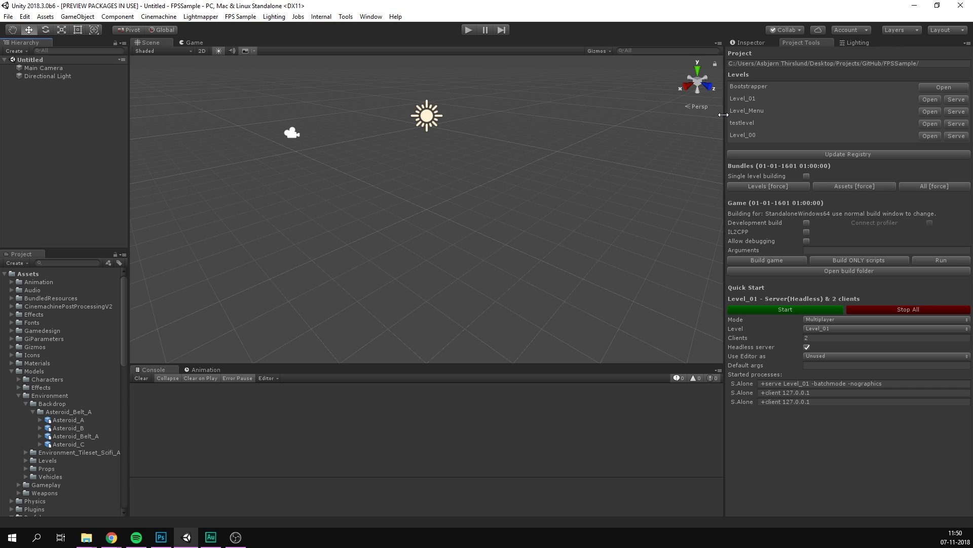
left_click_drag(724, 114, 630, 127)
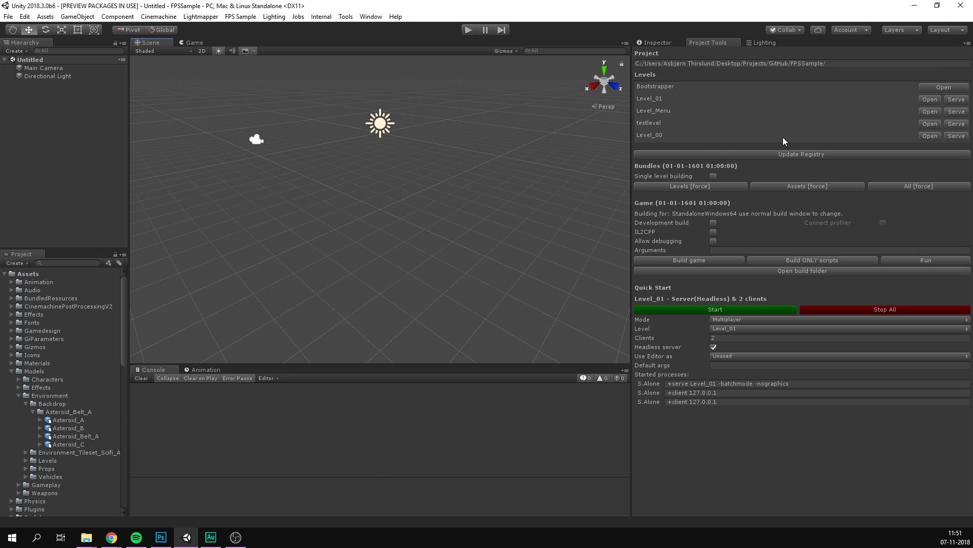
- Open Level_00, show lighting, skybox and fog in the Scene view, and play it
left_click(928, 137)
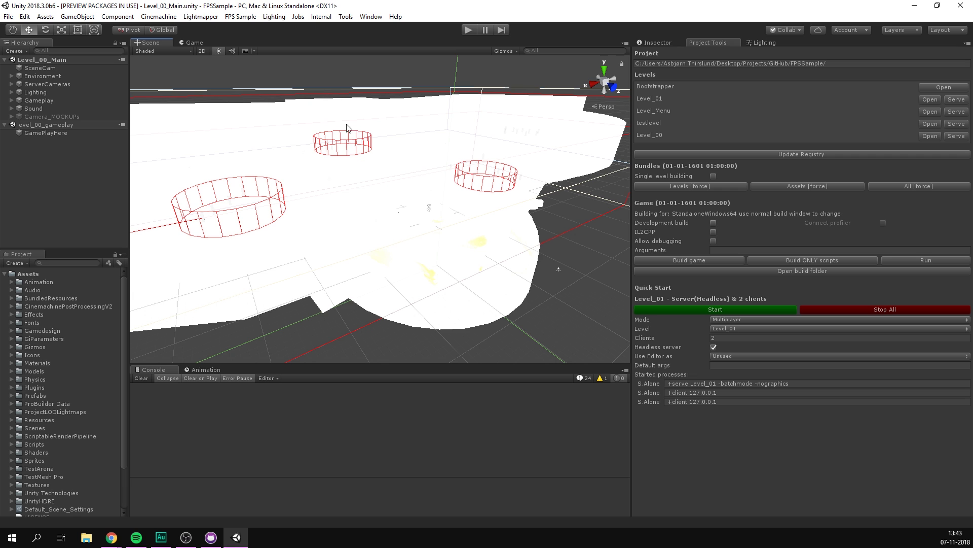
left_click_drag(370, 133, 378, 94, "alt")
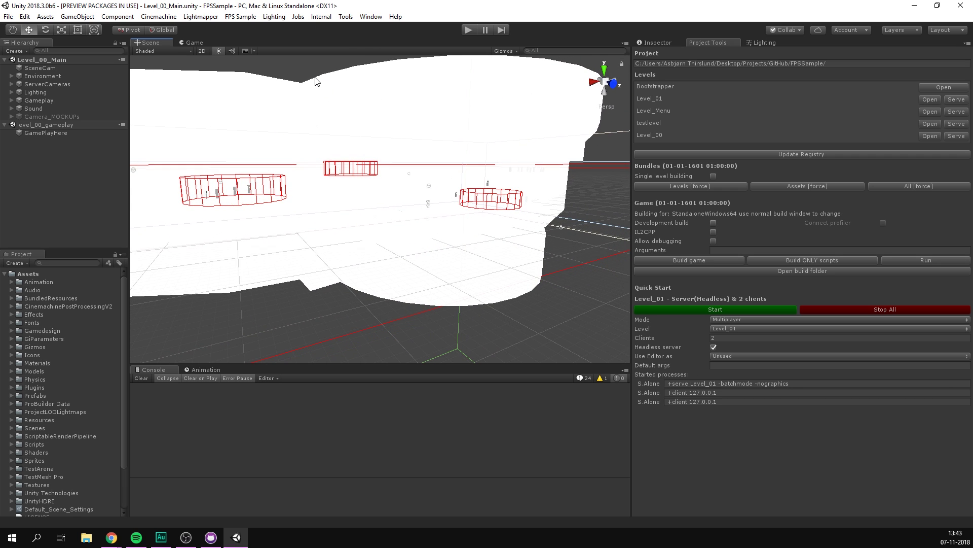
left_click(244, 50)
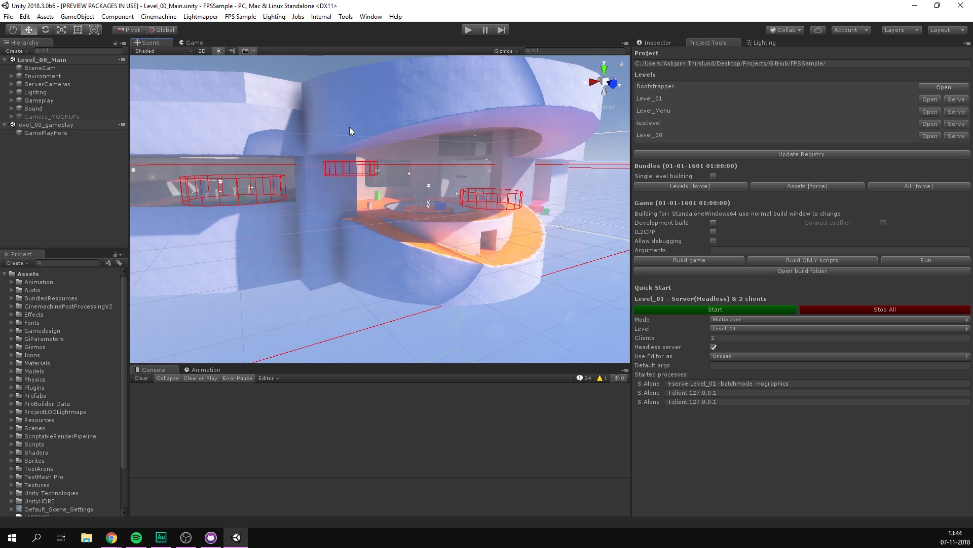
key("alt")
left_click_drag(392, 103, 363, 109, "alt")
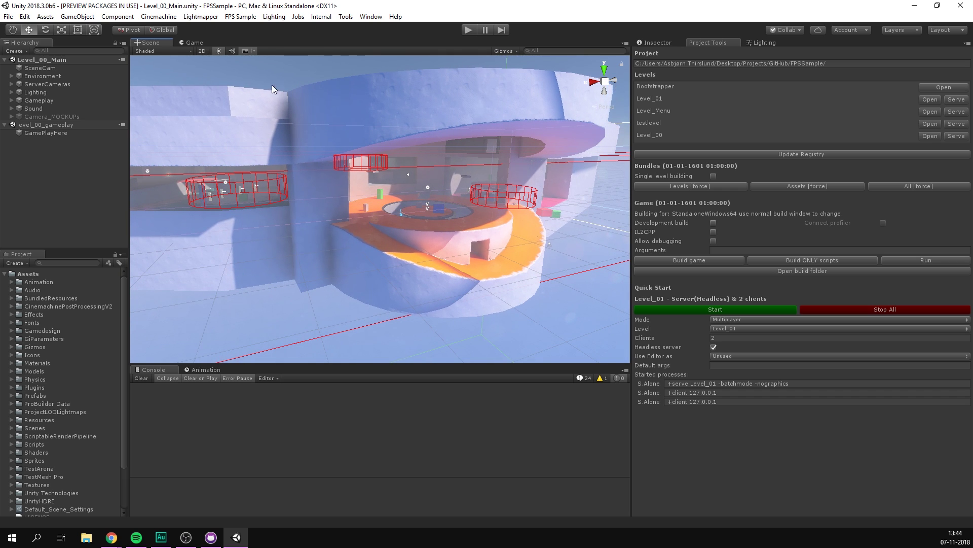
left_click(467, 29)
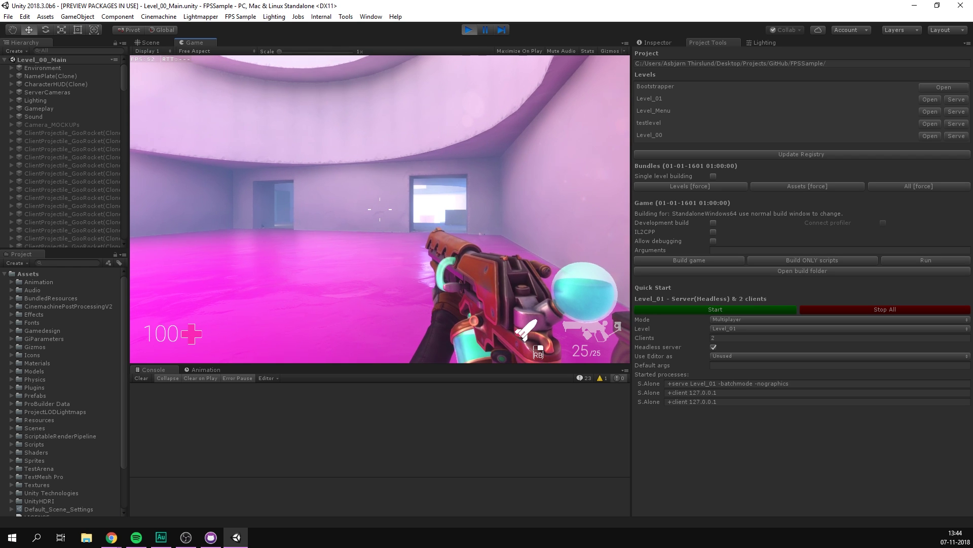
- Walk through Level_00 with W while firing, bringing ammo down to 15/25
key("w")
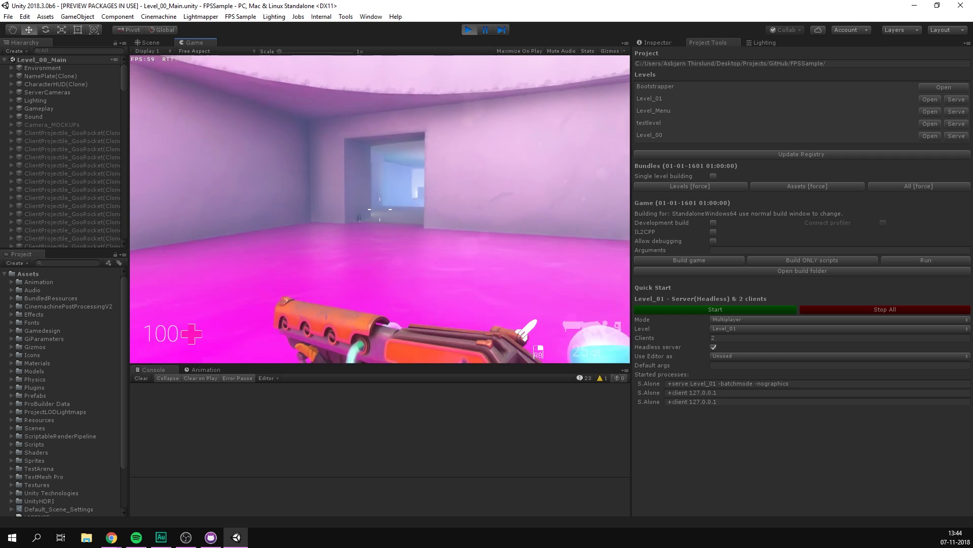
key("w")
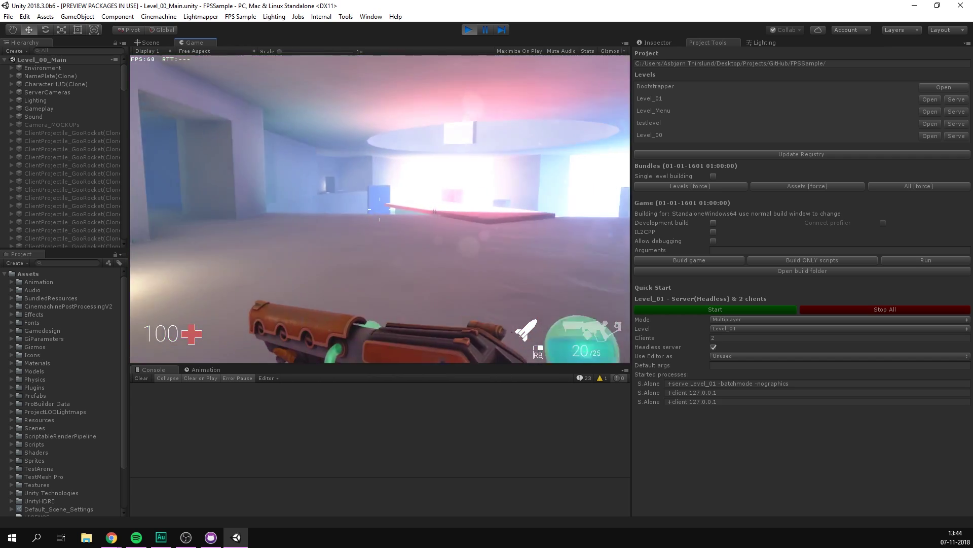
key("w")
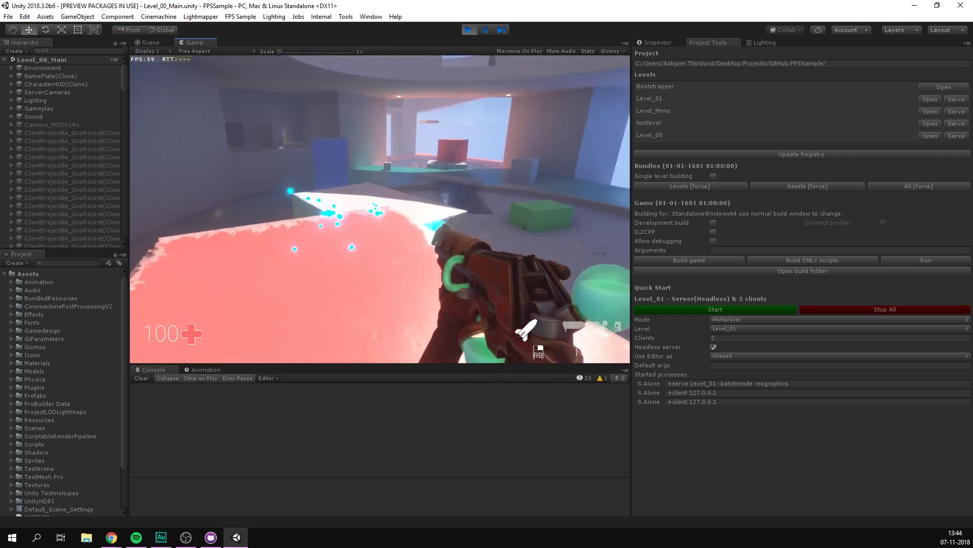
key("w")
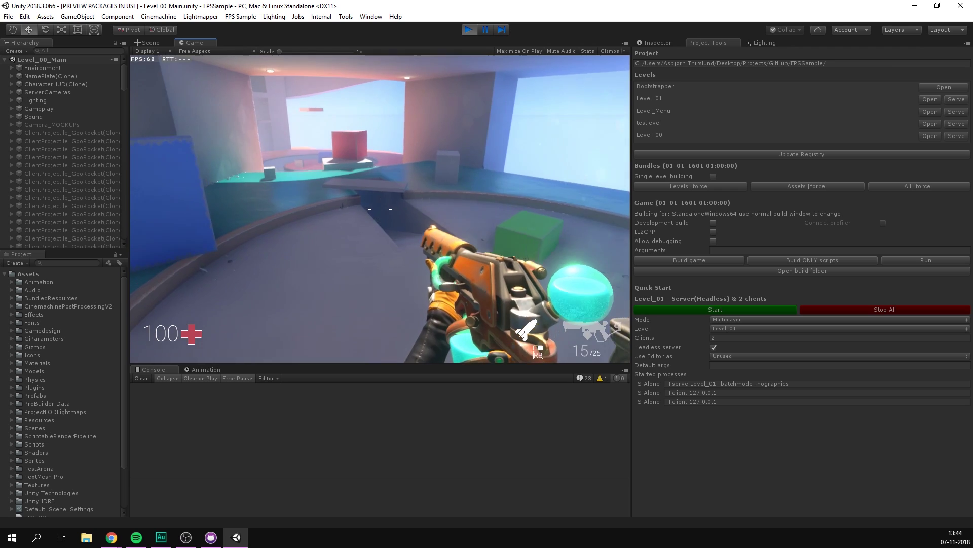
key("w")
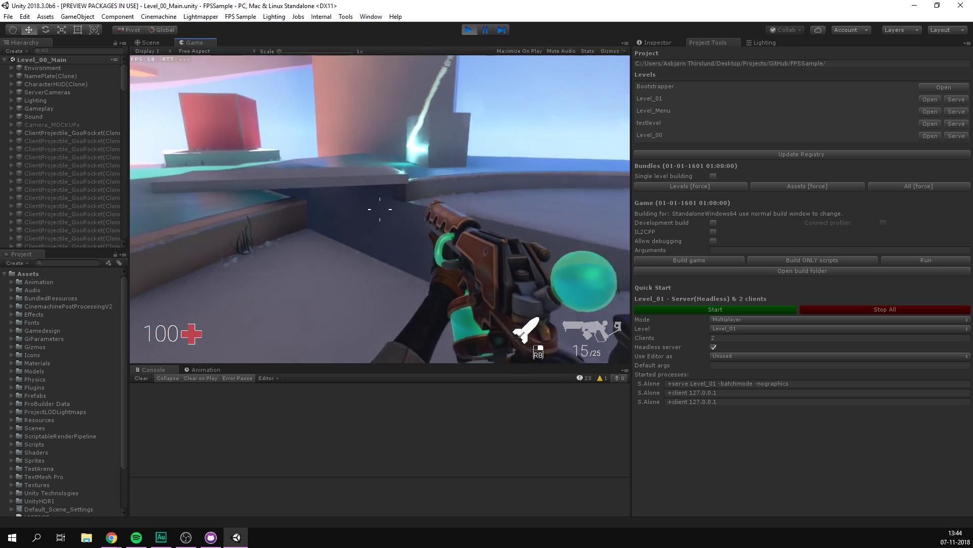
key("w")
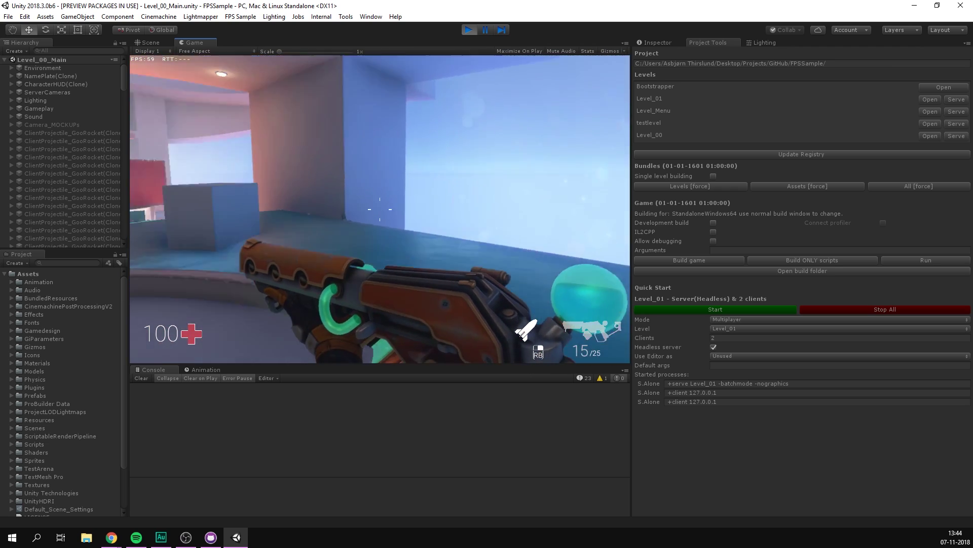
key("w")
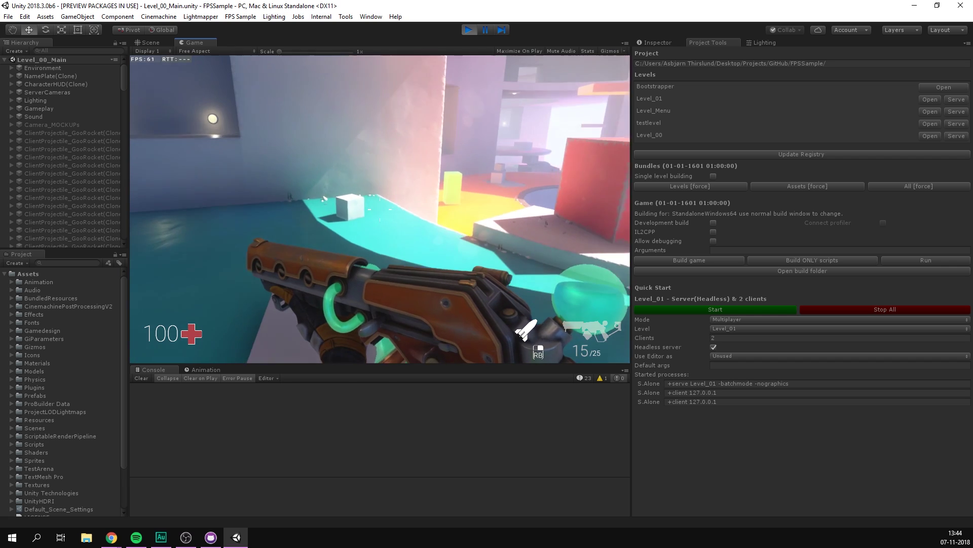
- Stop play mode, expand Environment > Props, and frame and orbit around a box prop
left_click(470, 29)
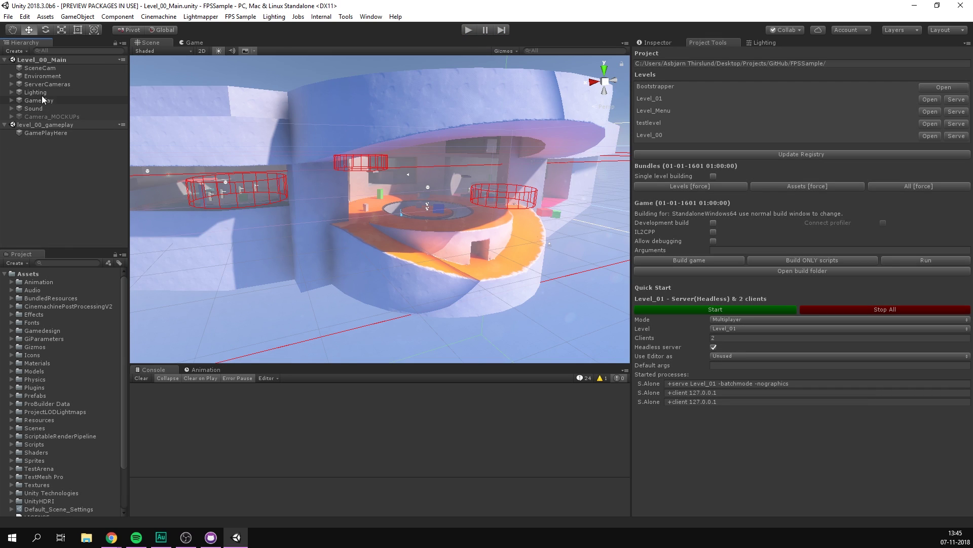
left_click(33, 75)
left_click(11, 76)
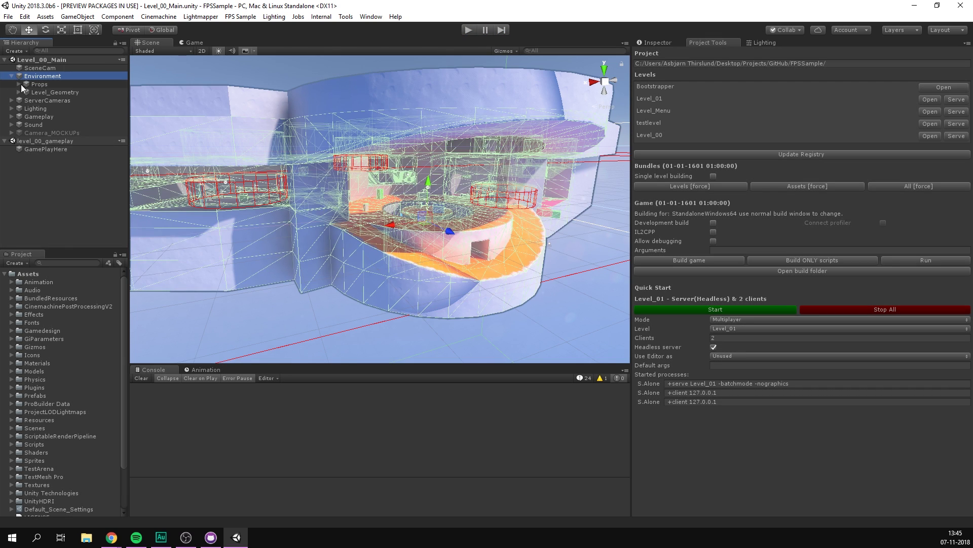
left_click(21, 84)
left_click(19, 84)
left_click(55, 102)
left_click(56, 147)
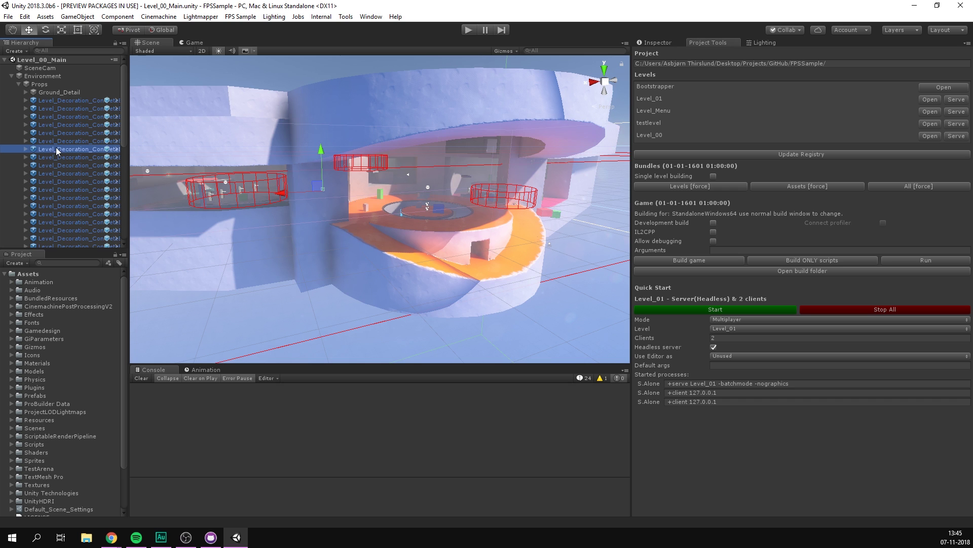
left_click(367, 208)
key("f")
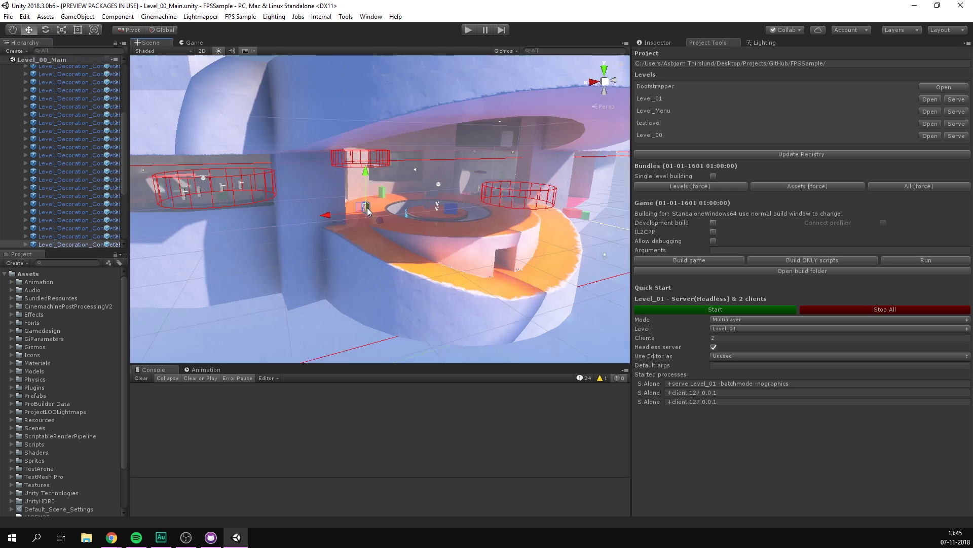
left_click_drag(369, 172, 266, 167, "alt")
left_click_drag(333, 143, 279, 190, "alt")
- Open Prefabs > Characters > Terraformer and select the Char_Terraformer prefab
left_click(12, 395)
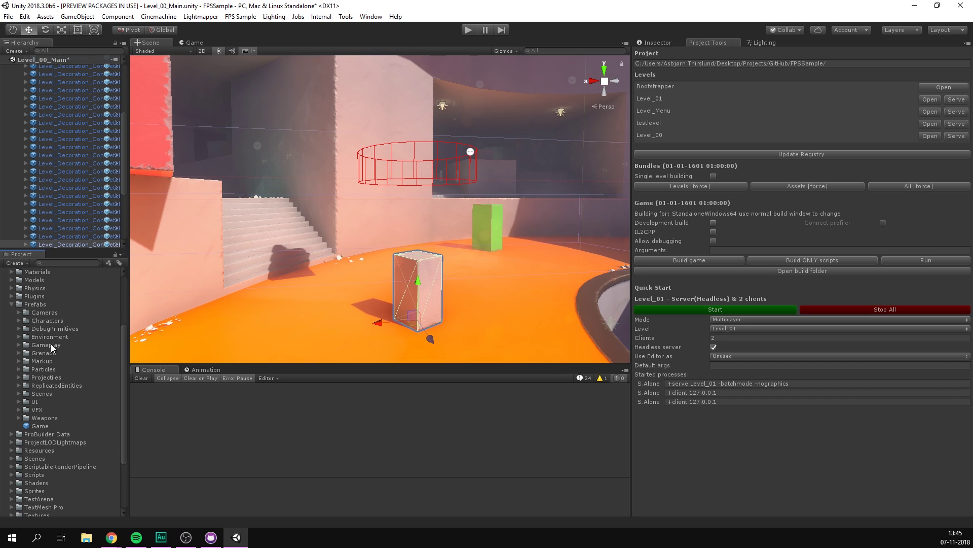
left_click(19, 320)
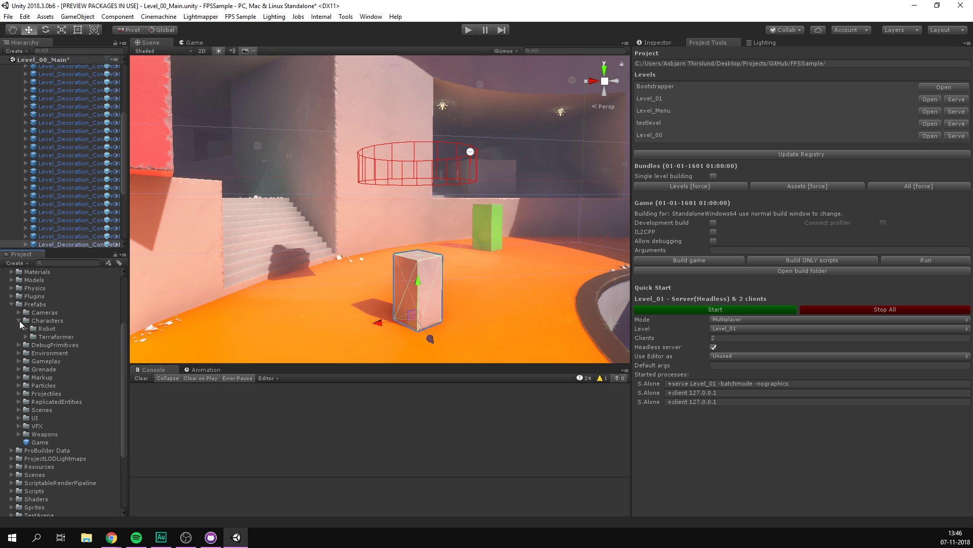
double_click(23, 337)
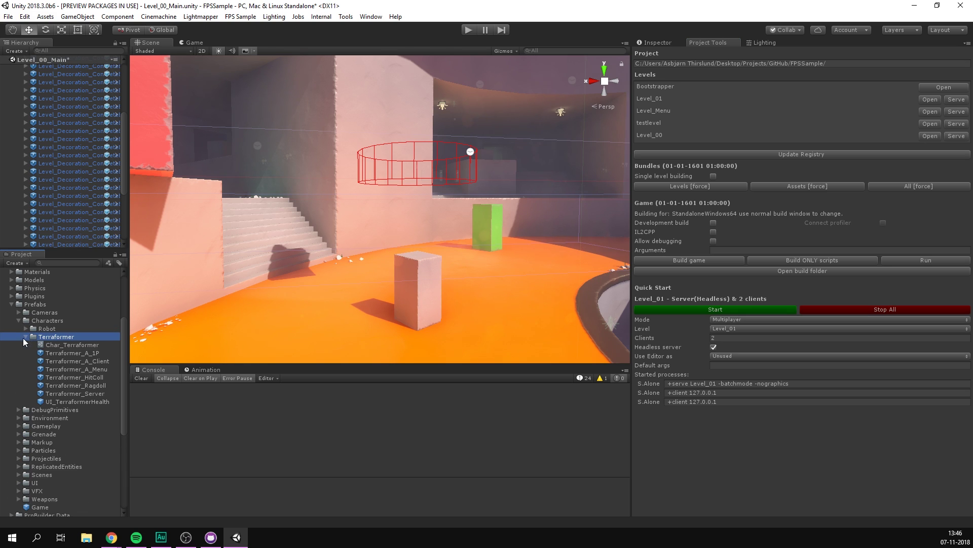
left_click(41, 343)
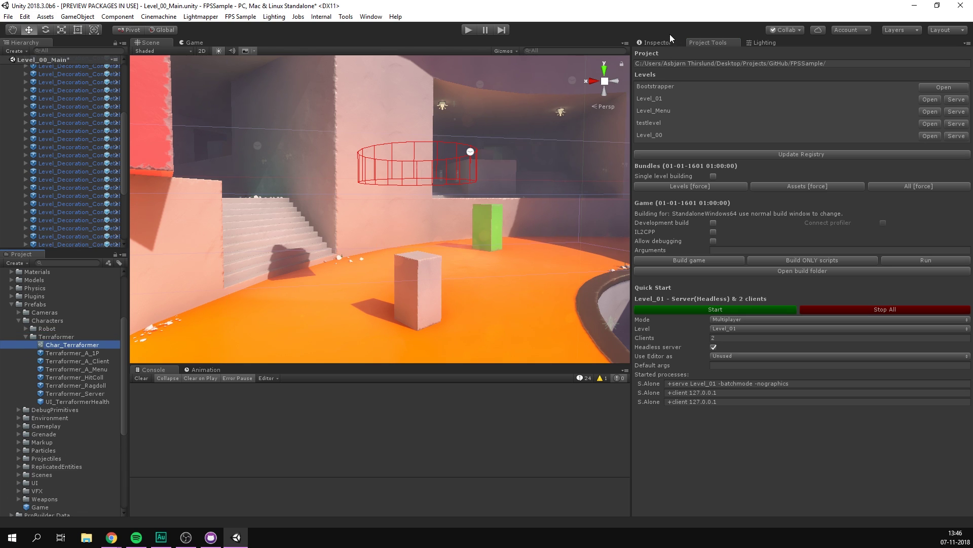
- Show Char_Terraformer's Character Movement Settings in the Inspector and expand the Grenade folder
left_click(653, 43)
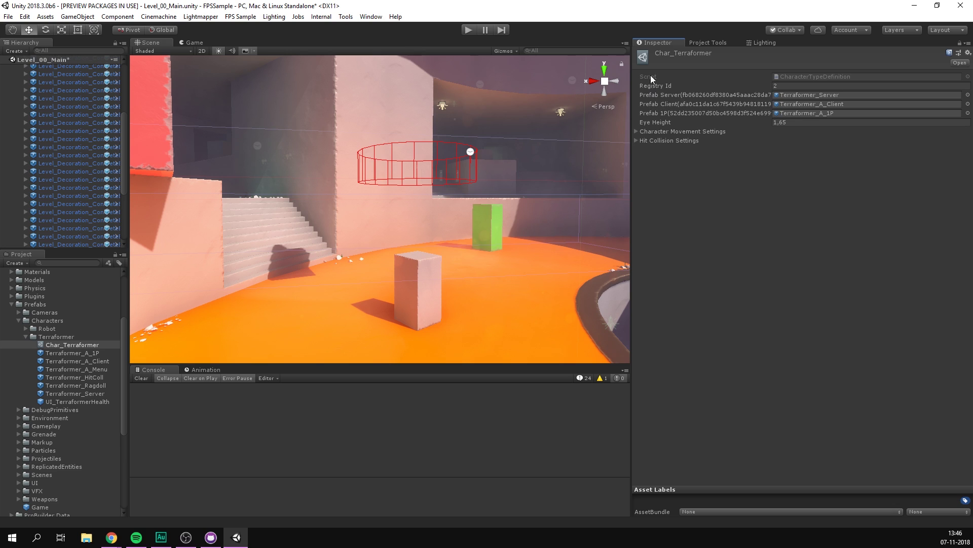
left_click(640, 131)
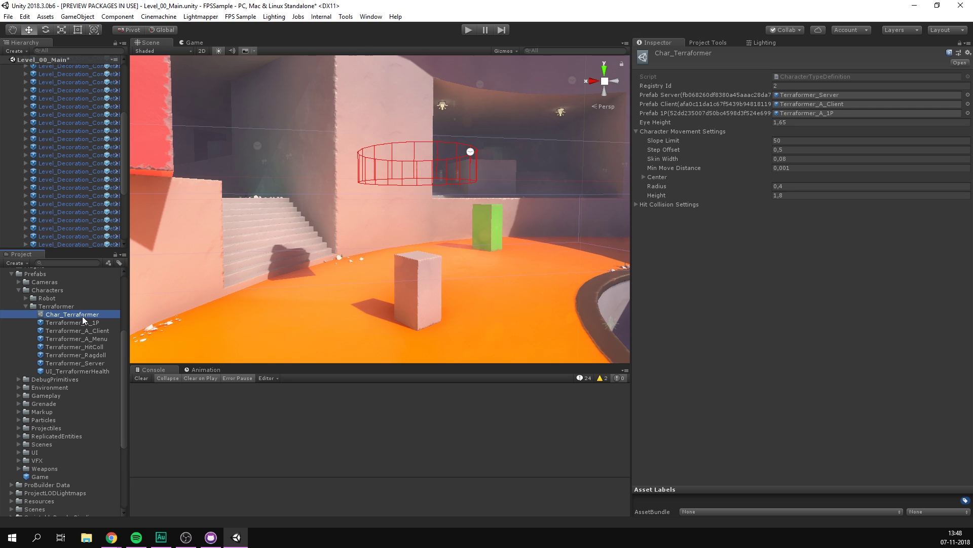
left_click(19, 403)
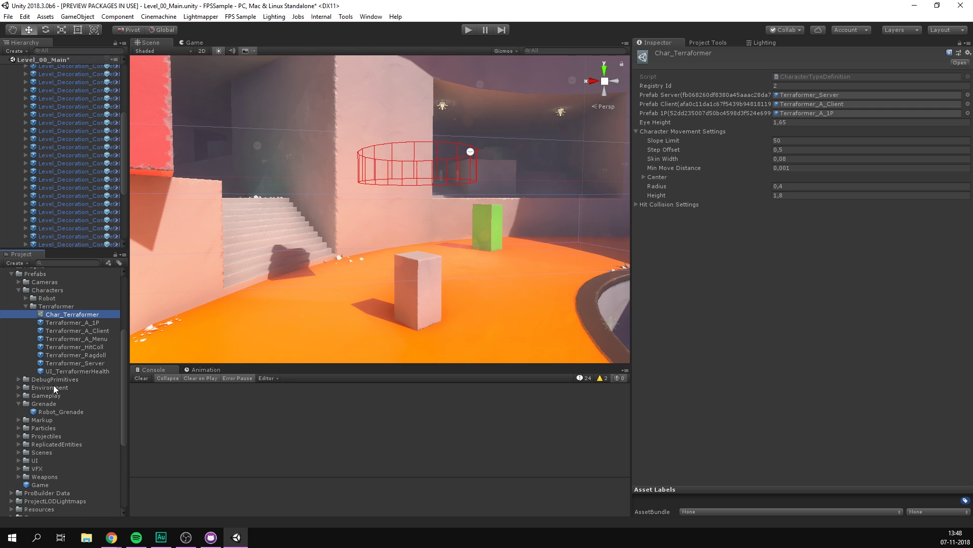
- Open Robot_Grenade to view its splash damage (40, radius 7), then return to Level_00_Main
double_click(43, 412)
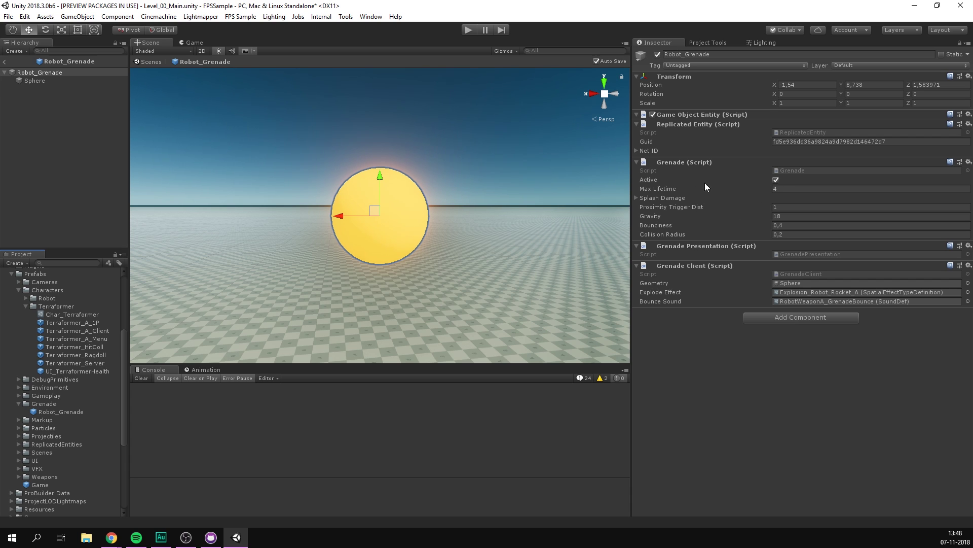
left_click(637, 197)
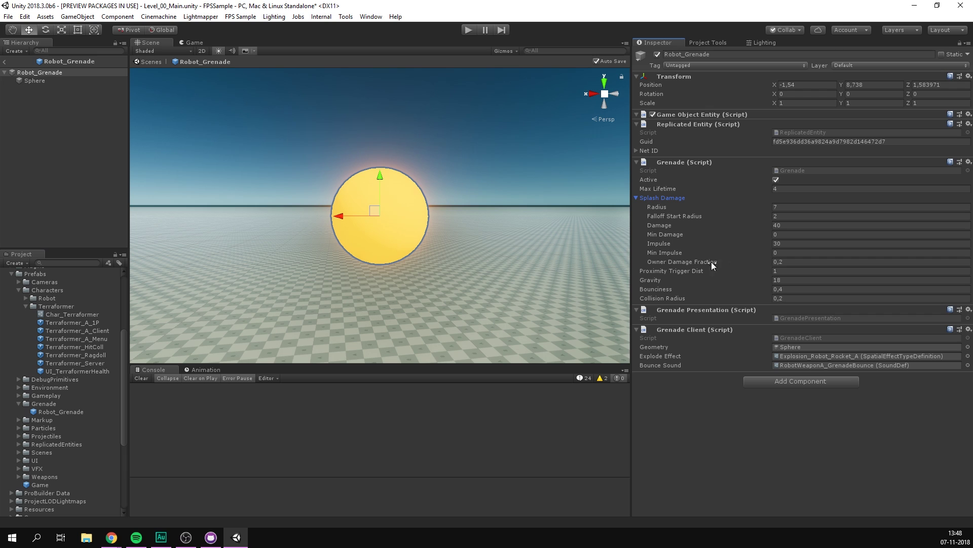
left_click(4, 61)
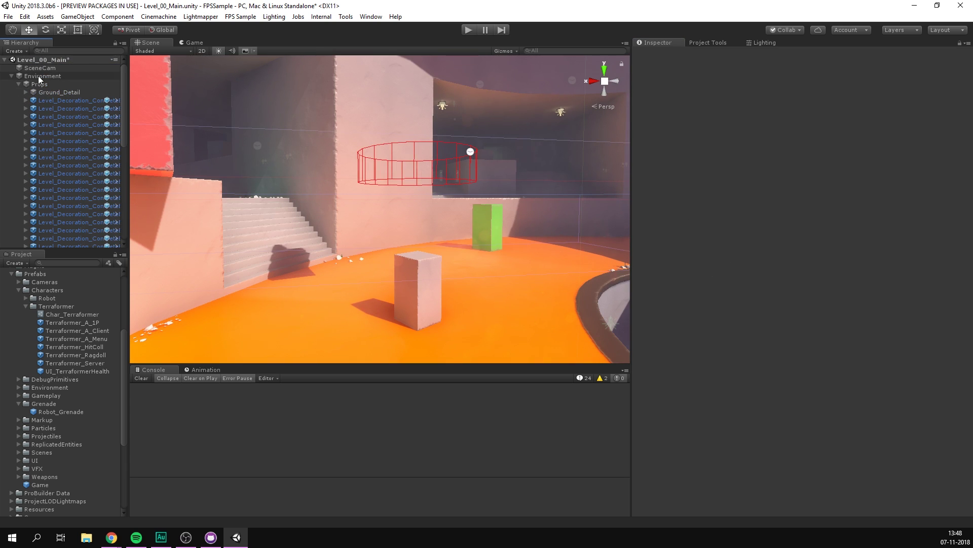
- Collapse the Environment group and Prefabs folder, then bring back the Project Tools panel
left_click(38, 75)
key("Left")
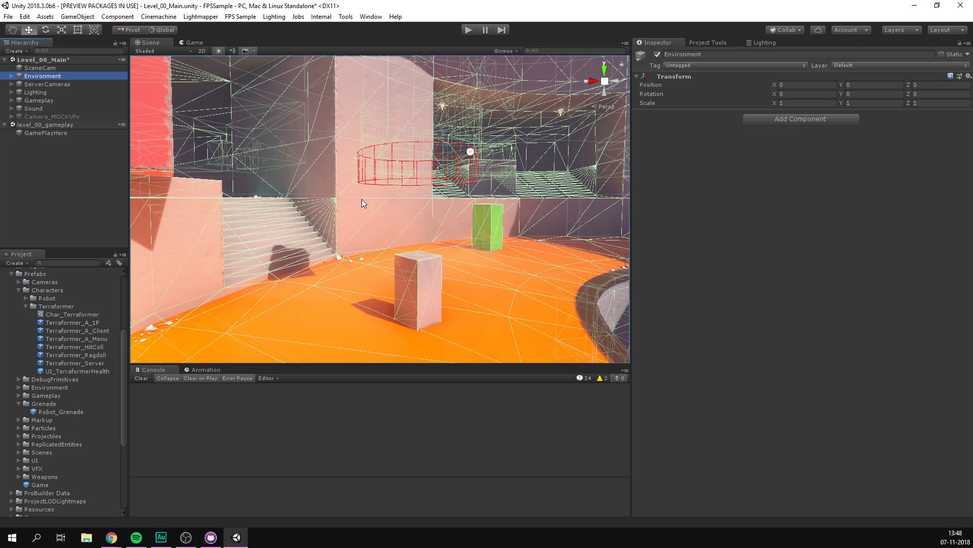
scroll(37, 304, "up", 3)
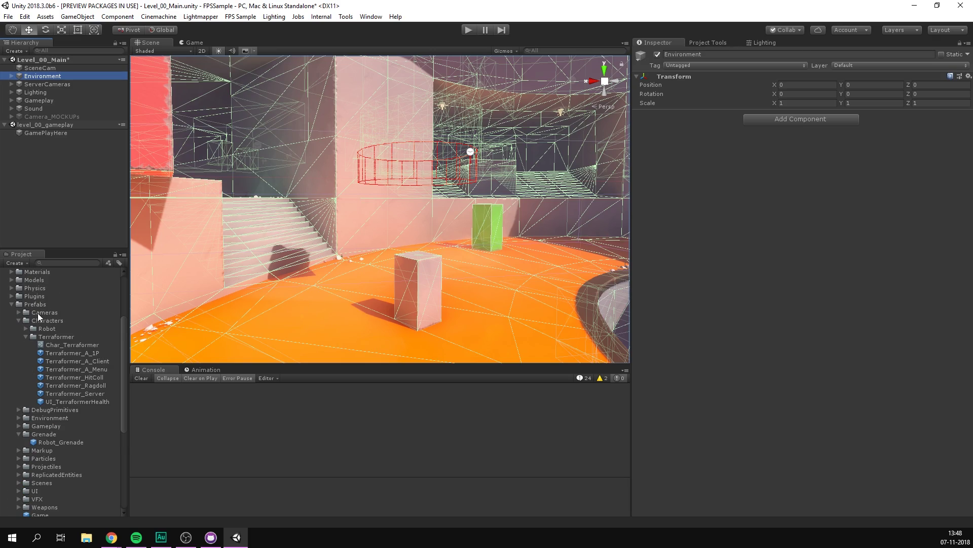
left_click(11, 304)
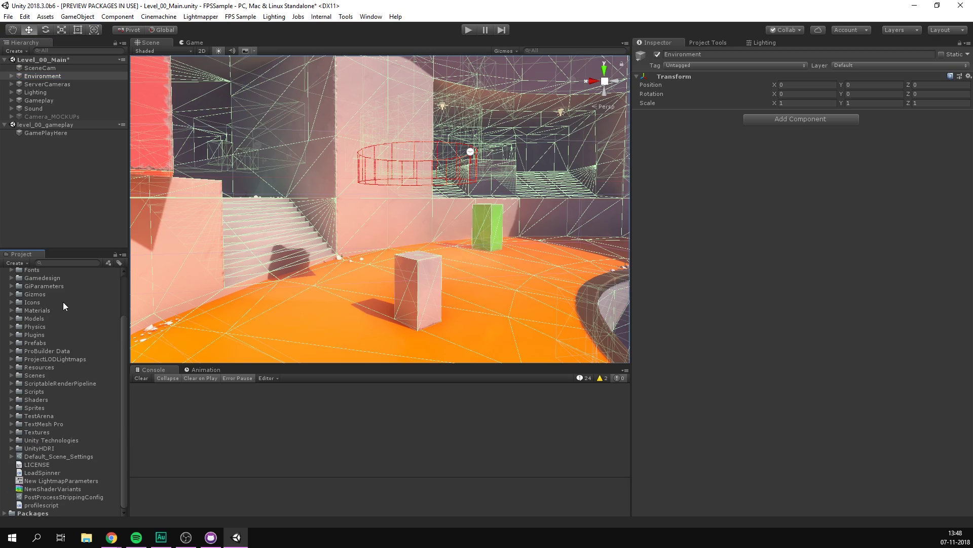
scroll(65, 305, "up", 4)
right_click_drag(304, 228, 582, 168)
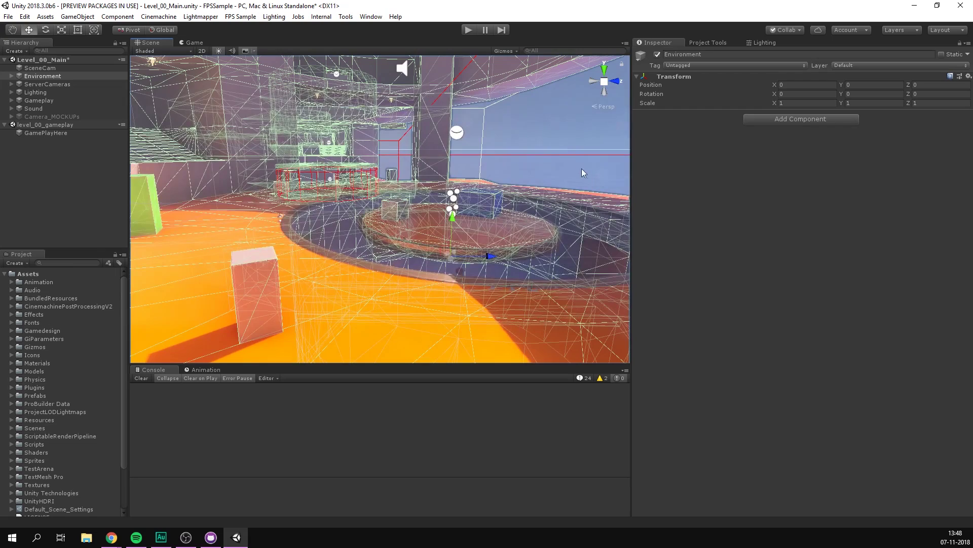
left_click(561, 124)
left_click(710, 43)
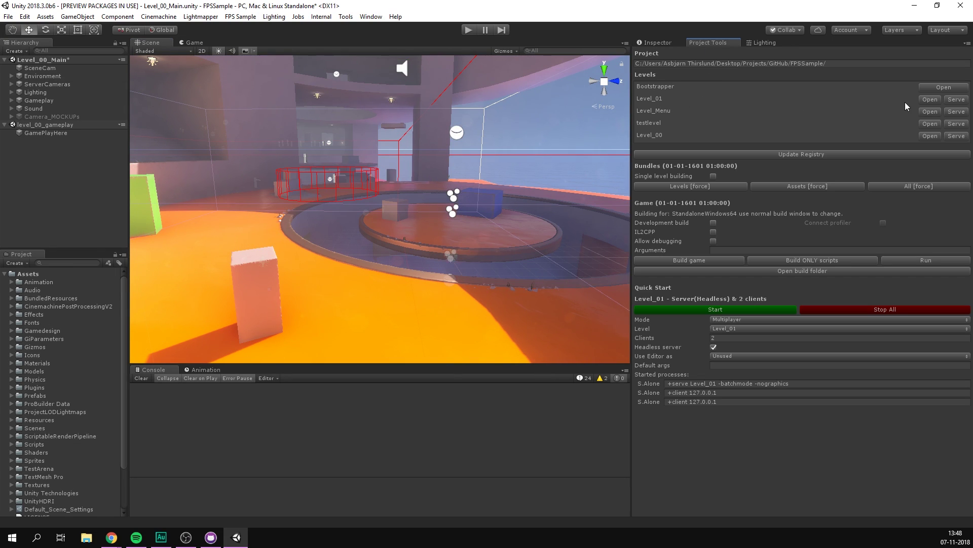
- Open Level_01 discarding Level_00_Main's changes, then move the view to SceneCam
left_click(932, 99)
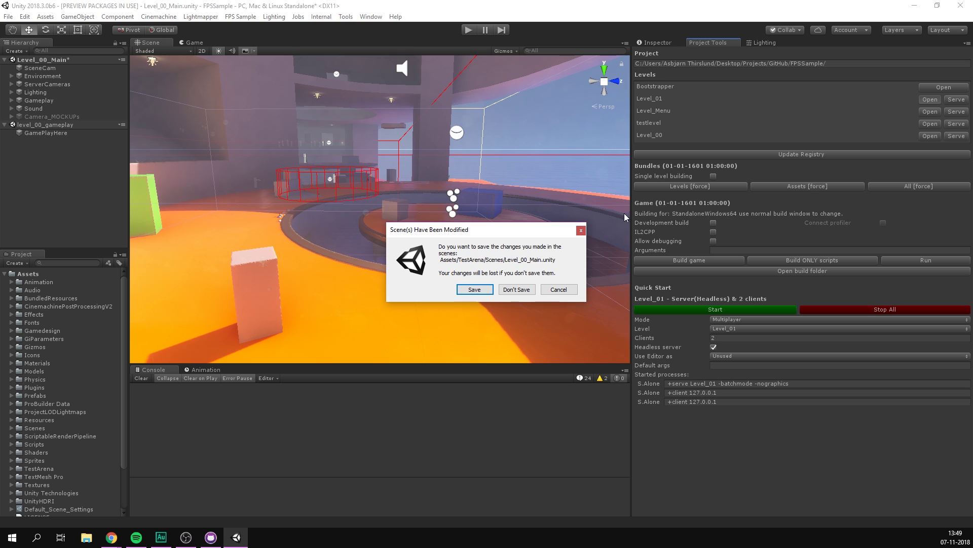
left_click(528, 293)
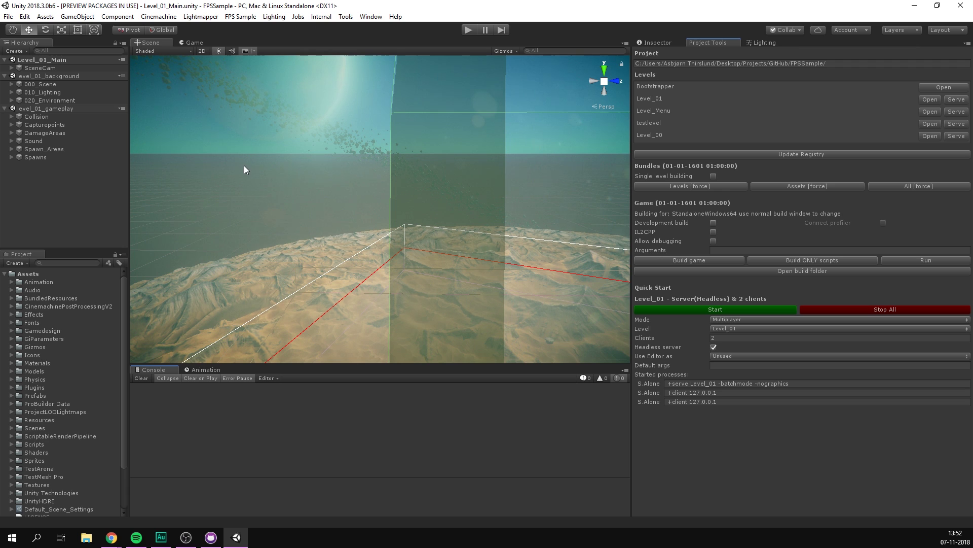
left_click(44, 68)
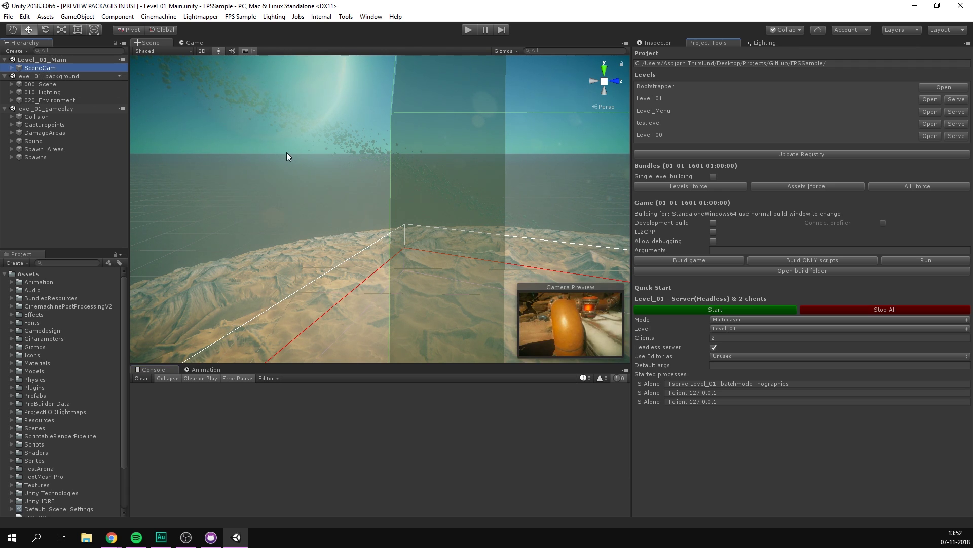
key("f")
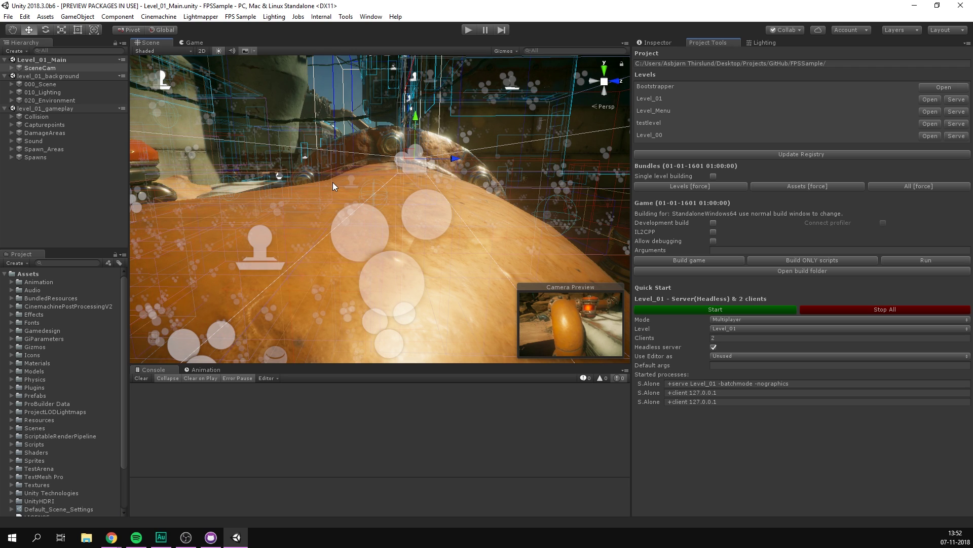
- Turn off Scene view gizmos and wireframes with FPS Sample > Hotkeys > Toggle Gizmos
left_click(246, 17)
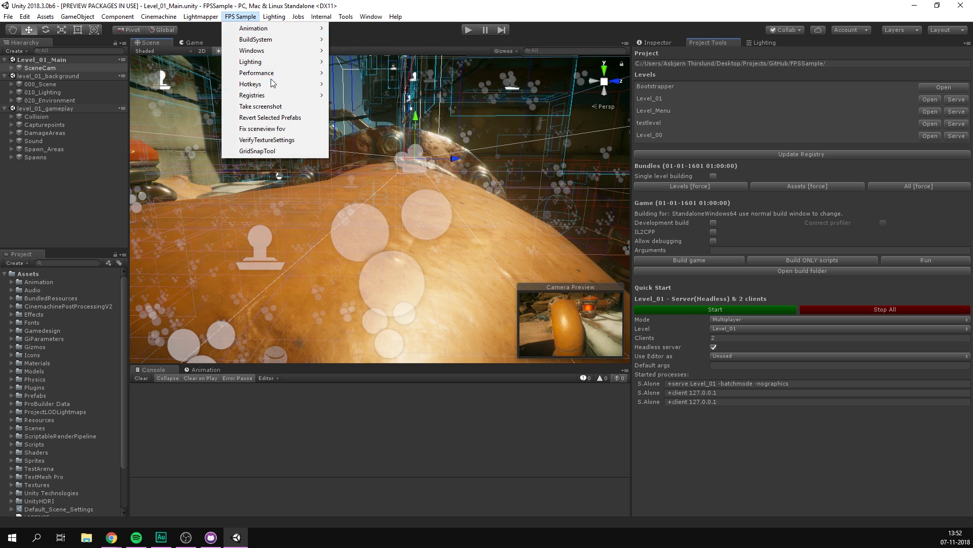
mouse_move(282, 90)
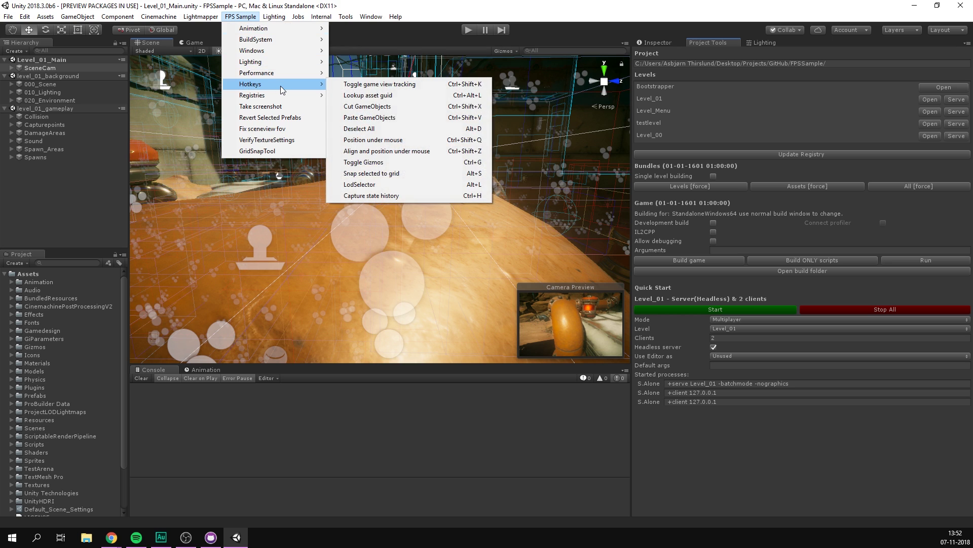
left_click(374, 164)
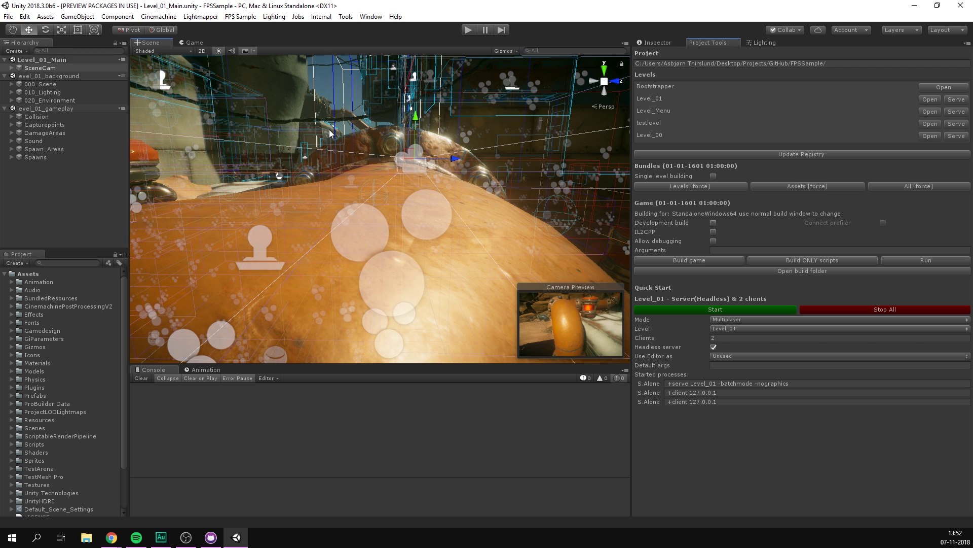
key("ctrl+shift+g")
- Pull the Scene camera back past the lantern and pipe to frame the desert canyon
scroll(338, 228, "up", 5)
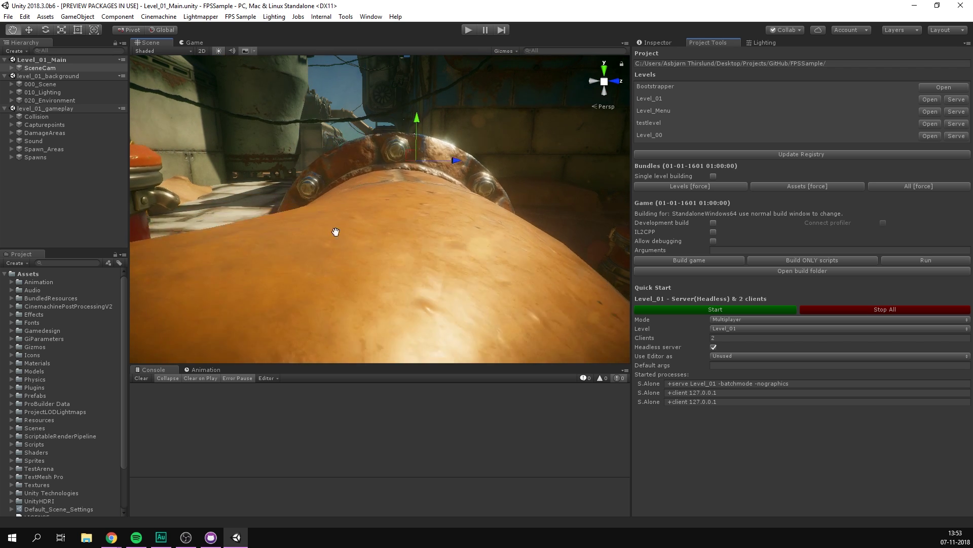
middle_click_drag(369, 264, 463, 217)
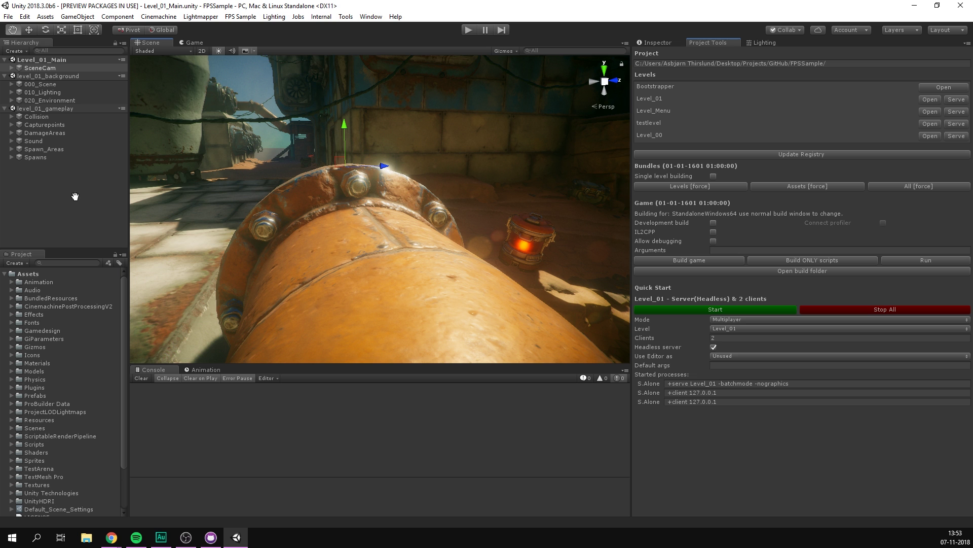
middle_click_drag(145, 176, 387, 200)
left_click_drag(386, 199, 537, 156, "alt")
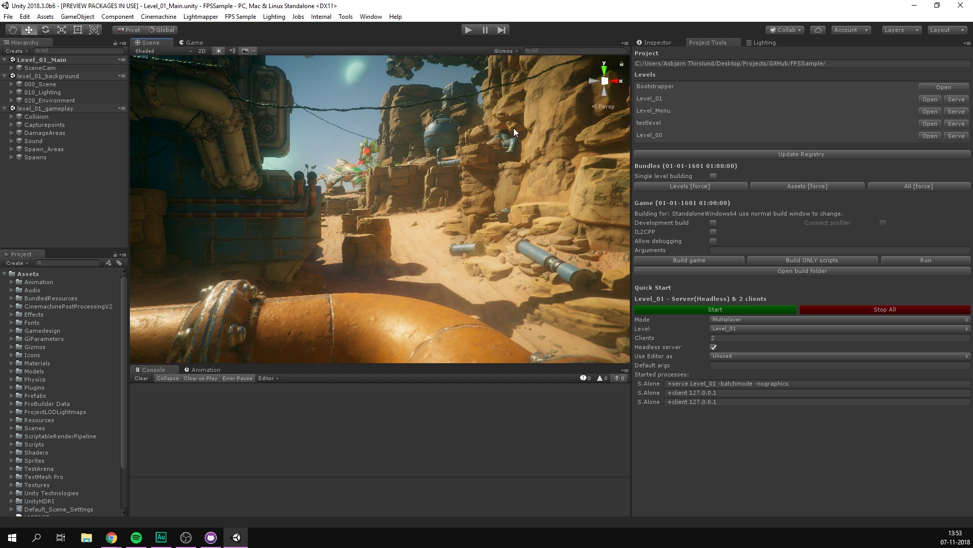
- Force-rebuild all asset bundles with All [force], then build the standalone game
left_click(917, 187)
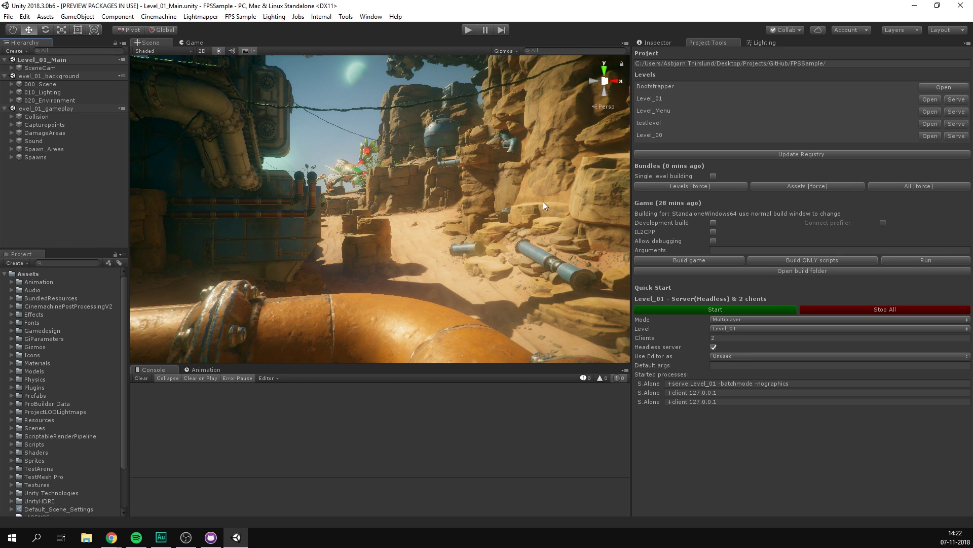
left_click(708, 260)
- Start Level_01 in Multiplayer mode with a headless server and 2 clients
left_click(731, 319)
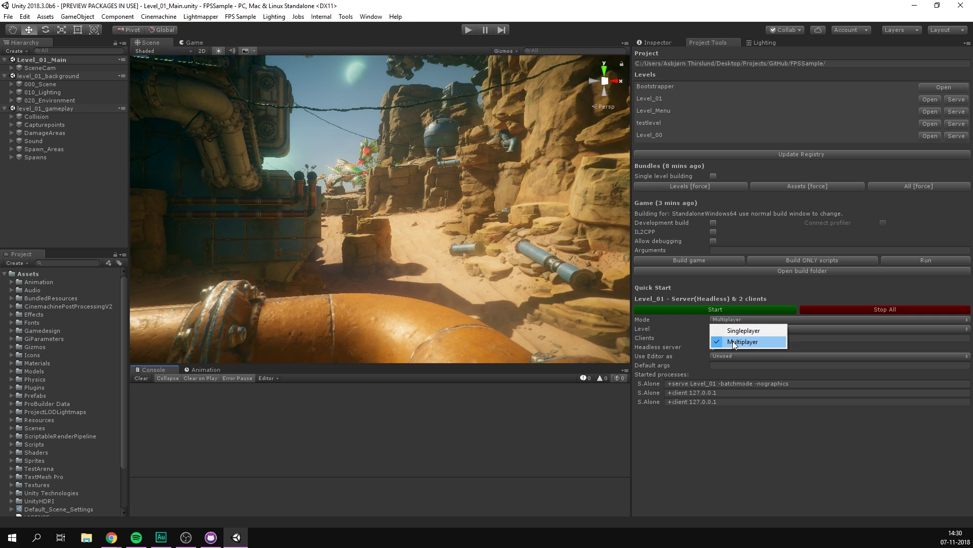
left_click(725, 421)
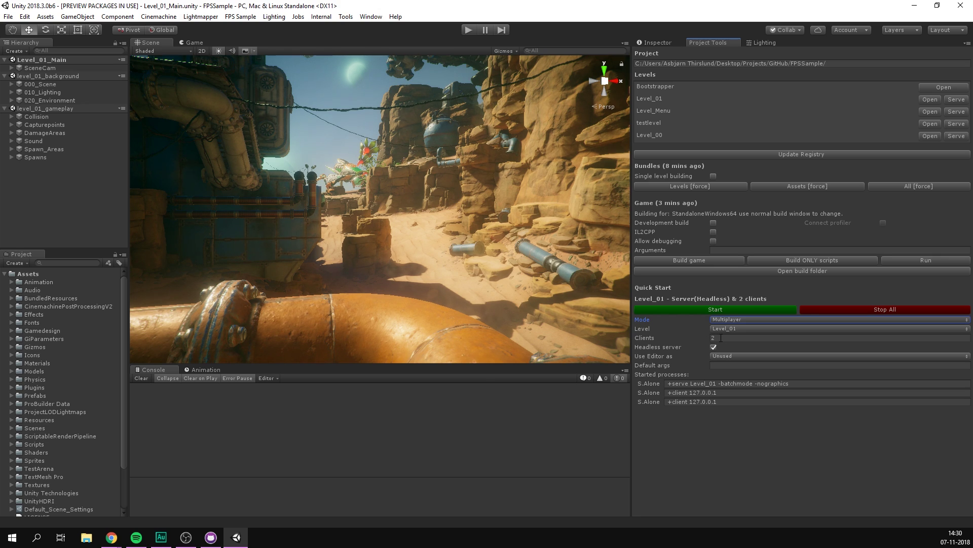
left_click(725, 338)
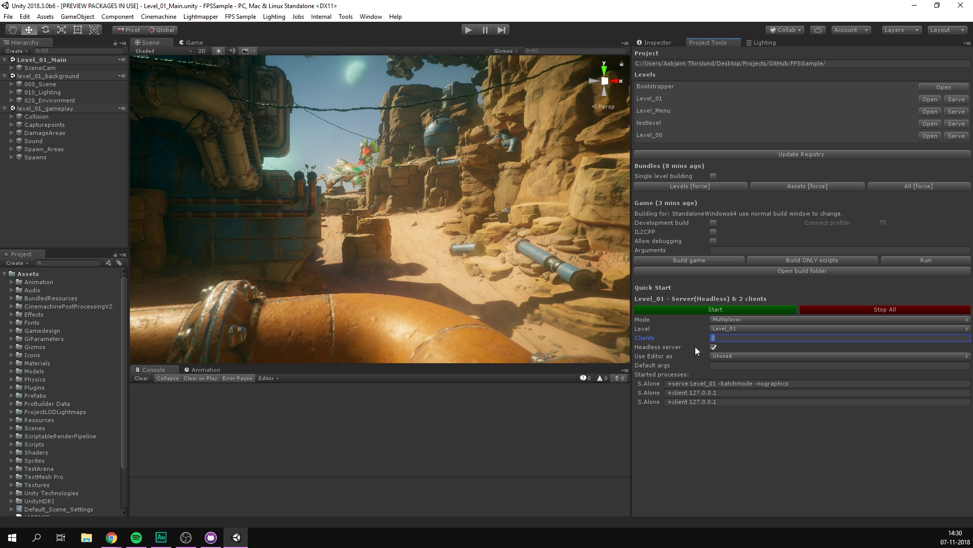
left_click(711, 312)
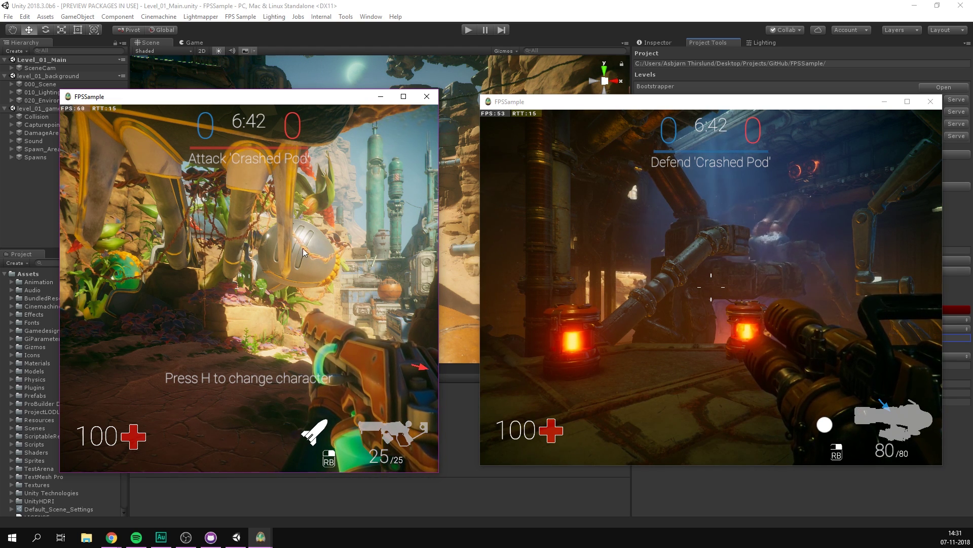
- Move the server console aside, advance across the sand and kill the defending robot with a rocket
key("alt+Tab")
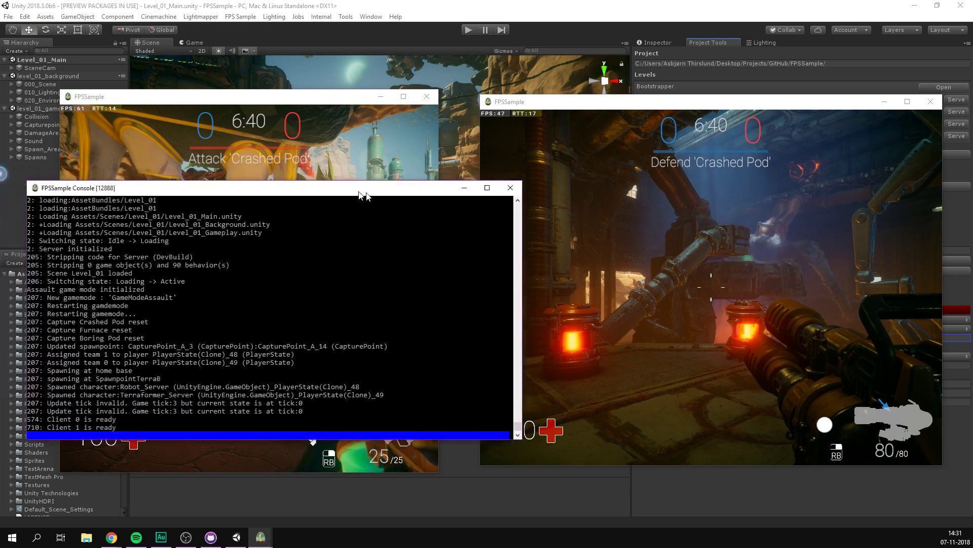
left_click_drag(354, 188, 561, 169)
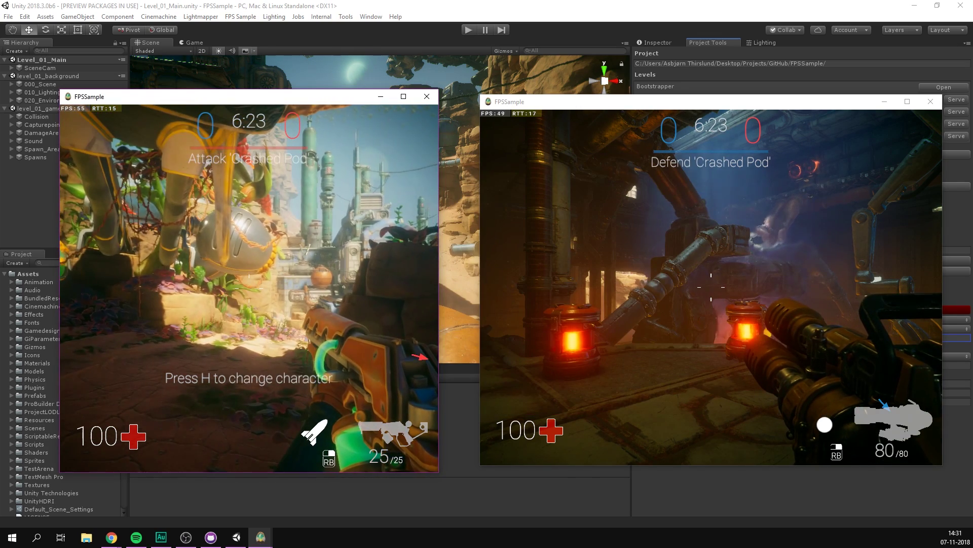
key("w")
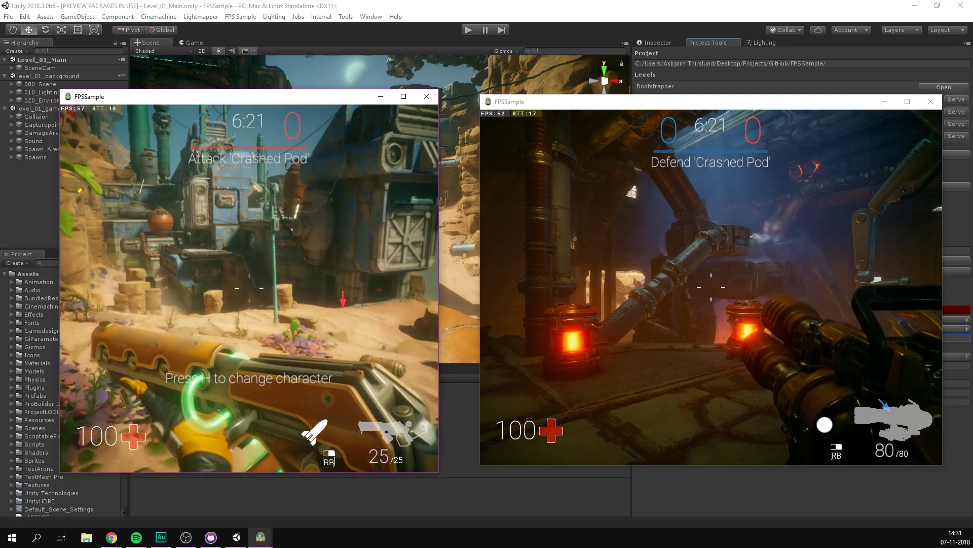
key("w")
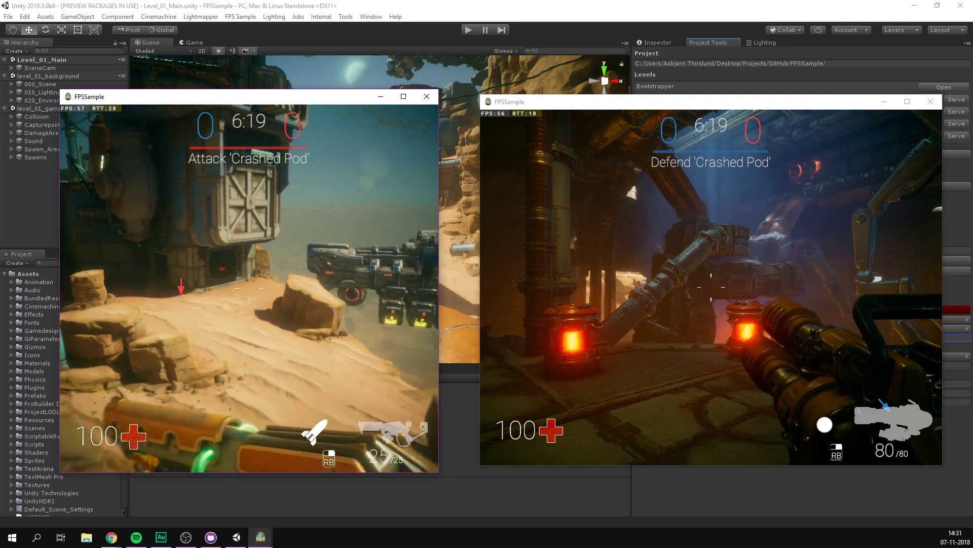
key("w")
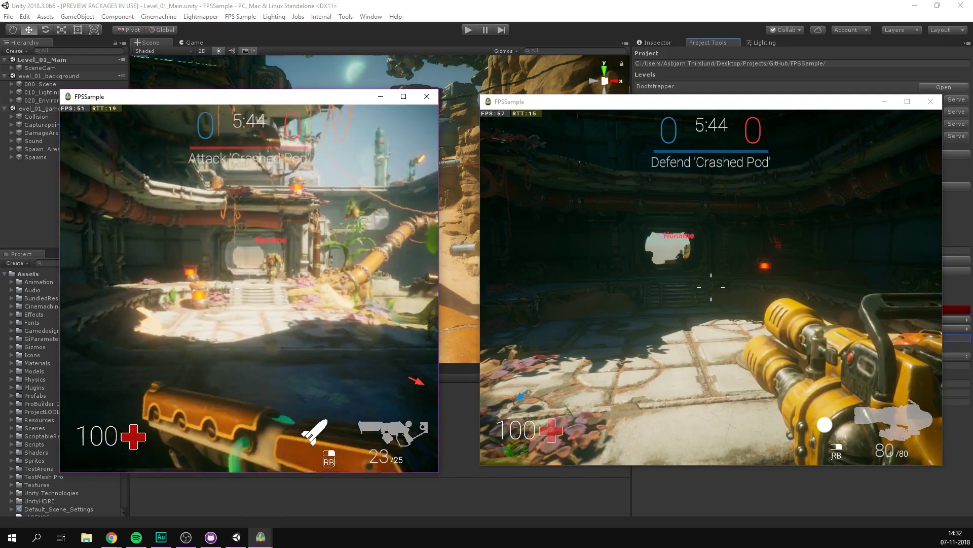
key("w")
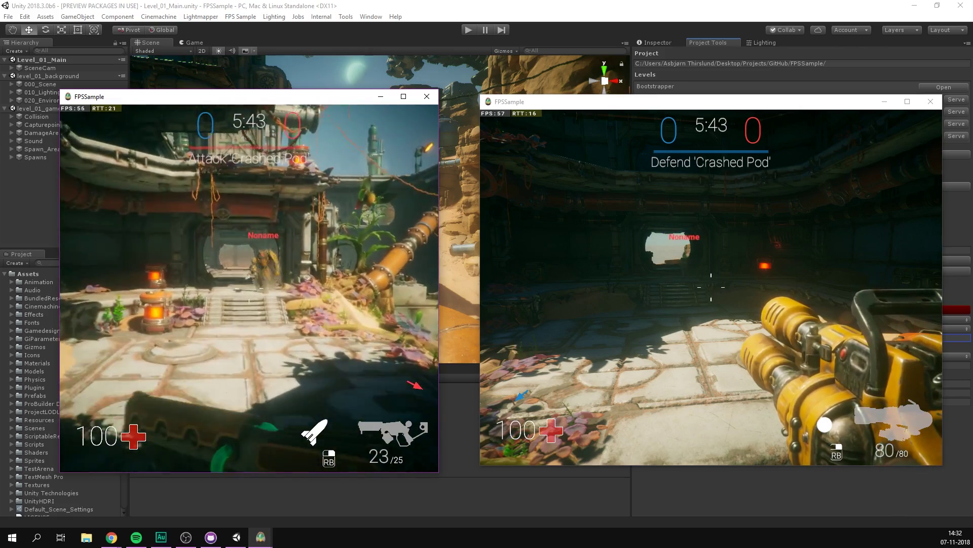
key("w")
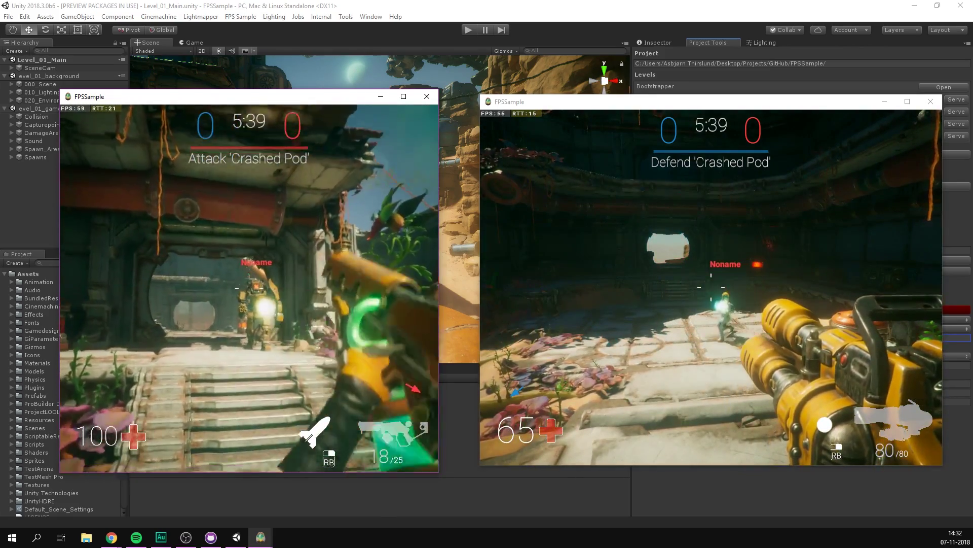
right_click(249, 288)
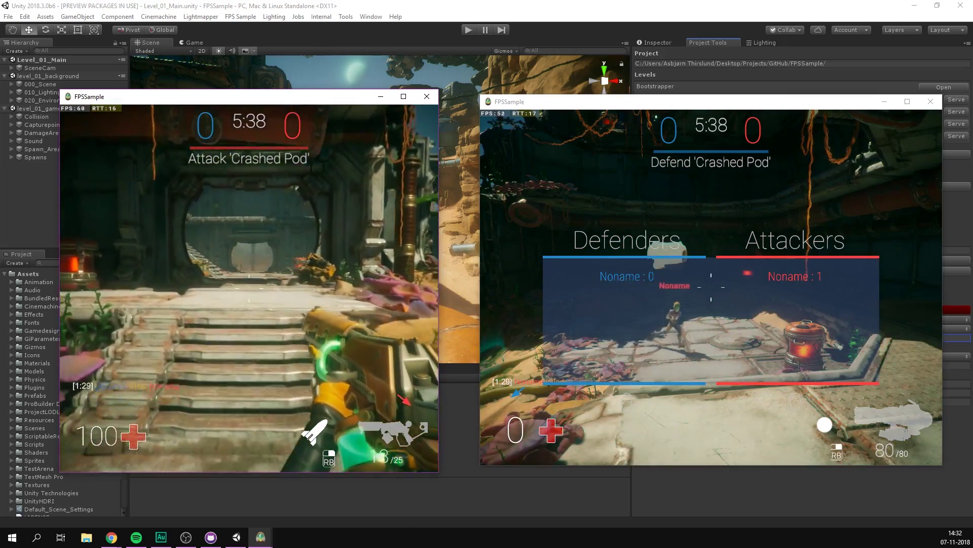
- Check the Attackers/Defenders scoreboard, then walk through the doorway toward the red pods
key("Tab")
key("w")
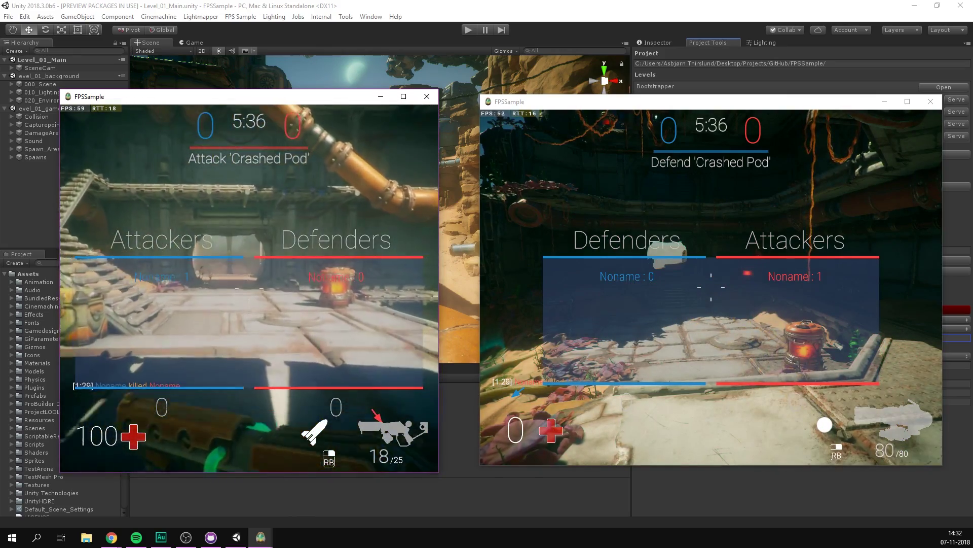
key("w")
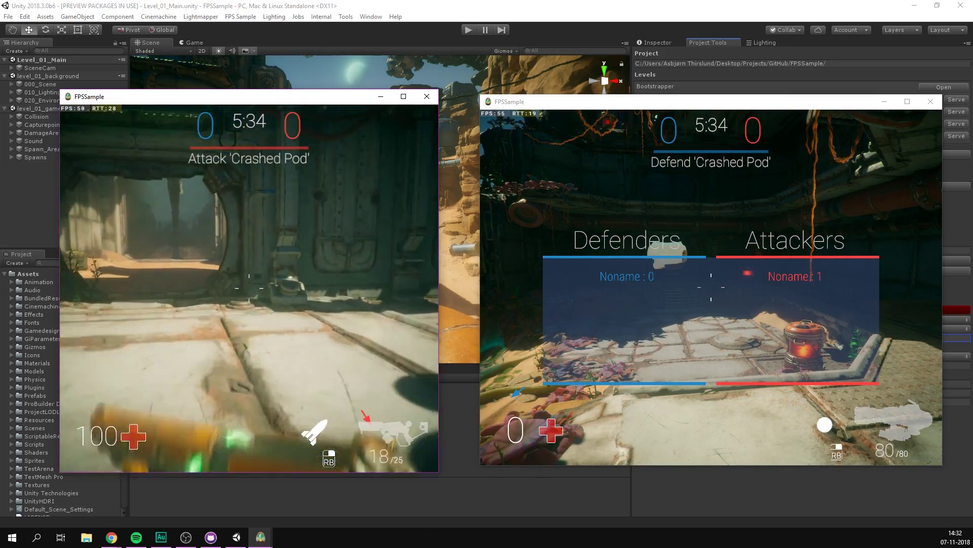
key("w")
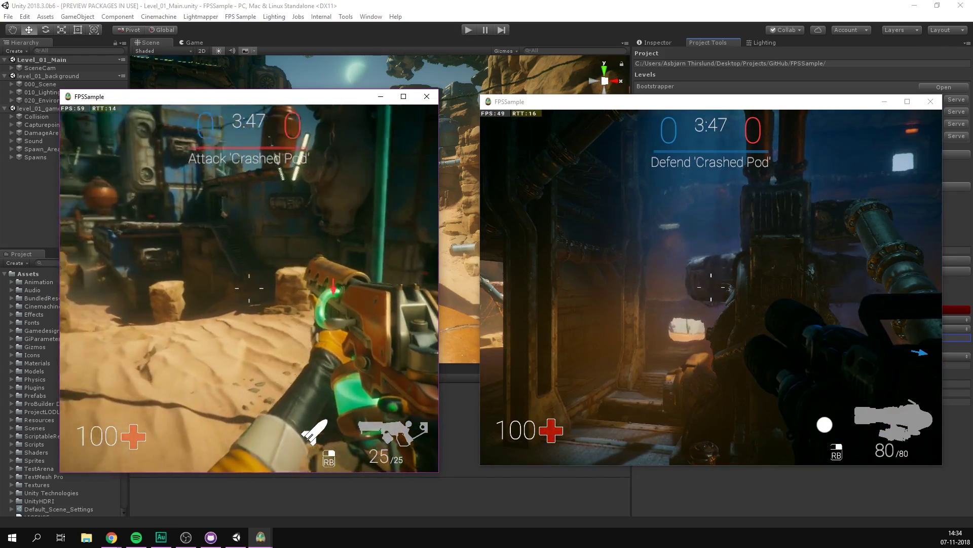
- Walk across the sand past the sandstone pillar toward the staircase structure
key("w")
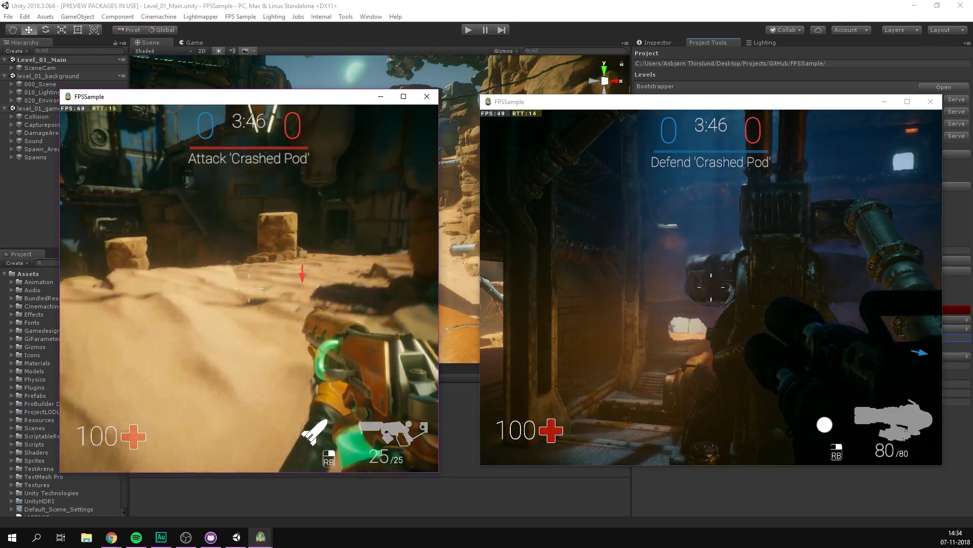
key("w")
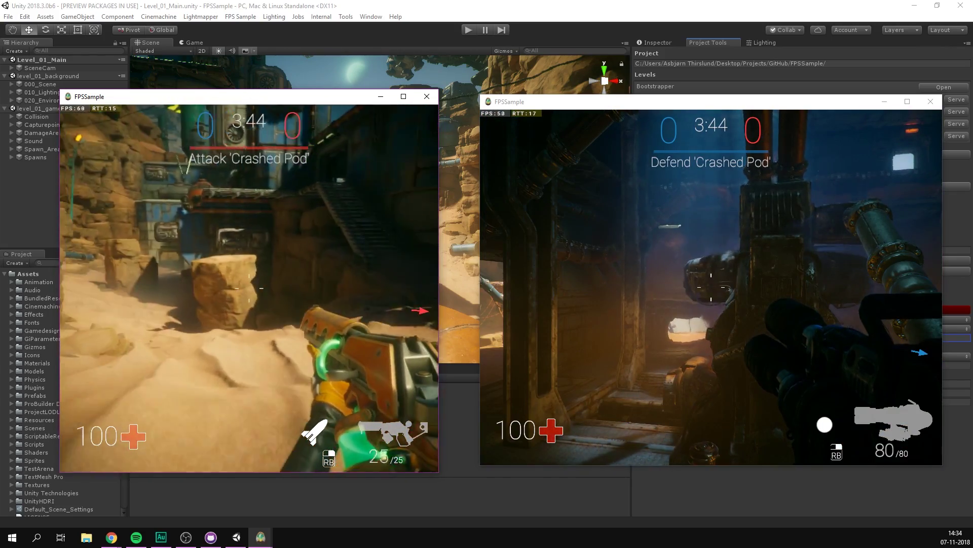
key("w")
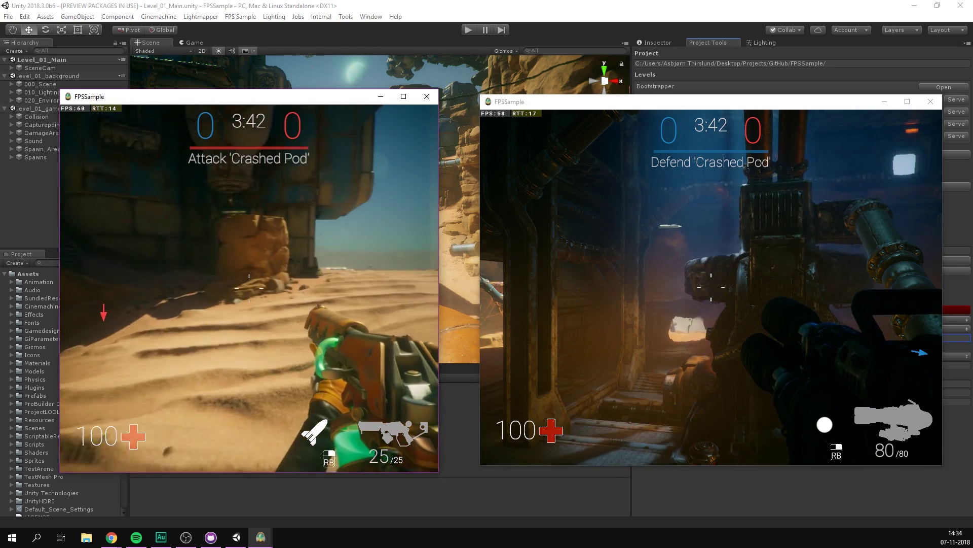
key("w")
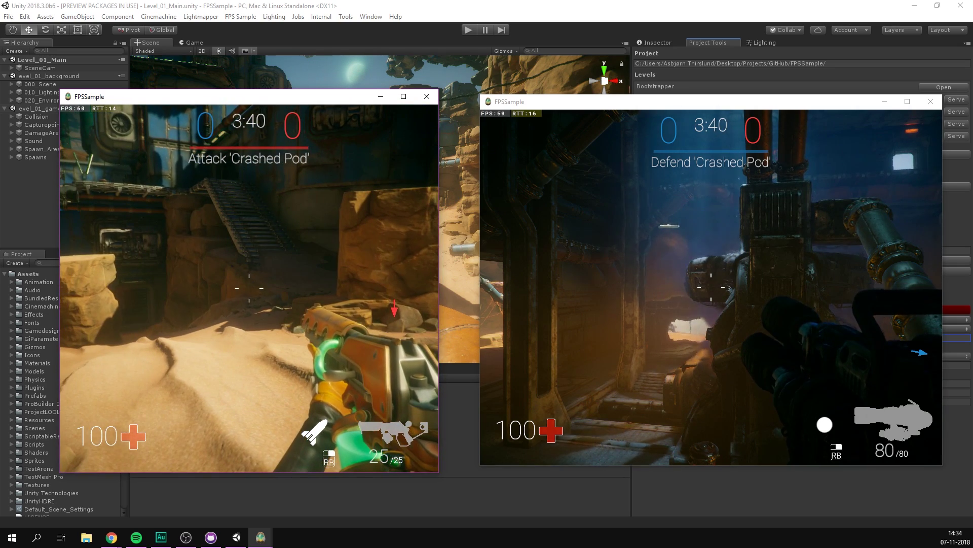
- Run help, respawn and thirdperson in the in-game console
key("F12")
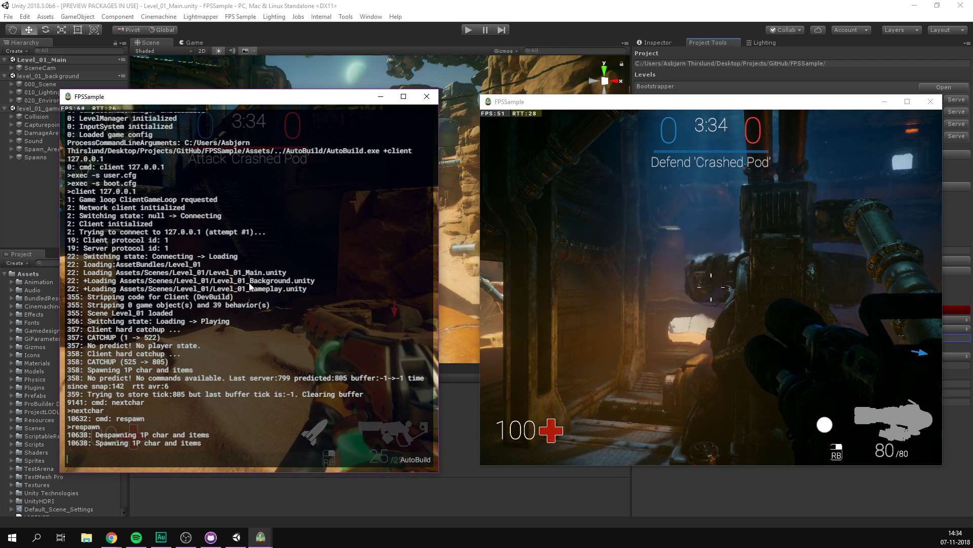
type("help")
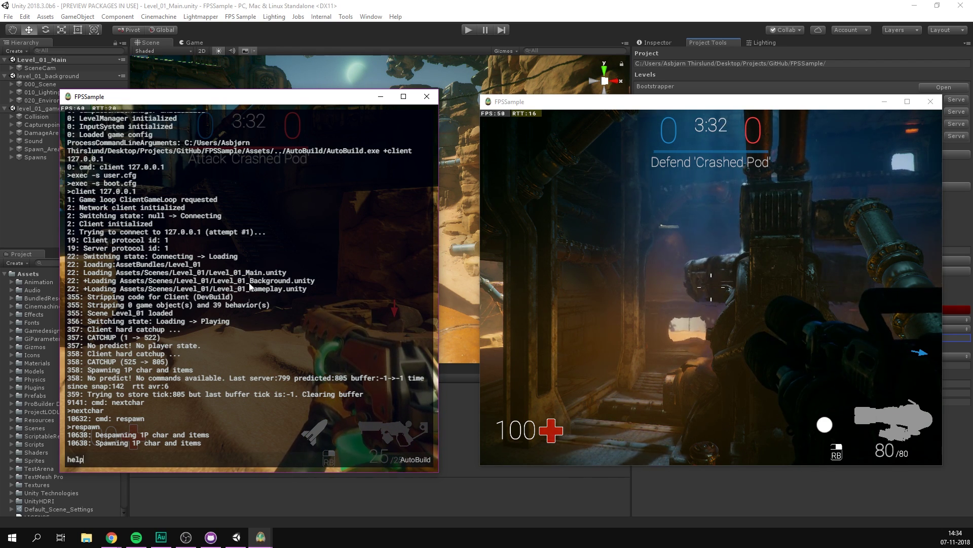
key("Return")
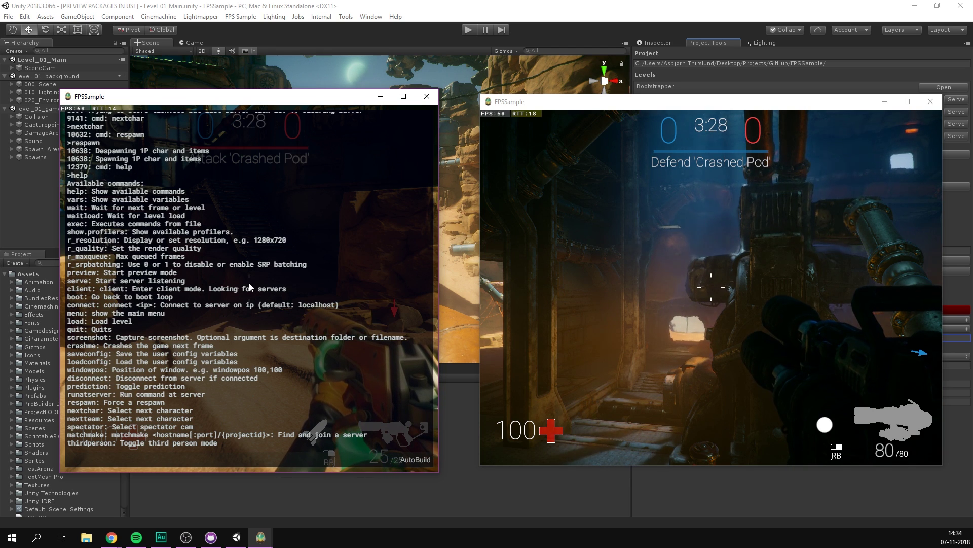
type("respawn")
key("Return")
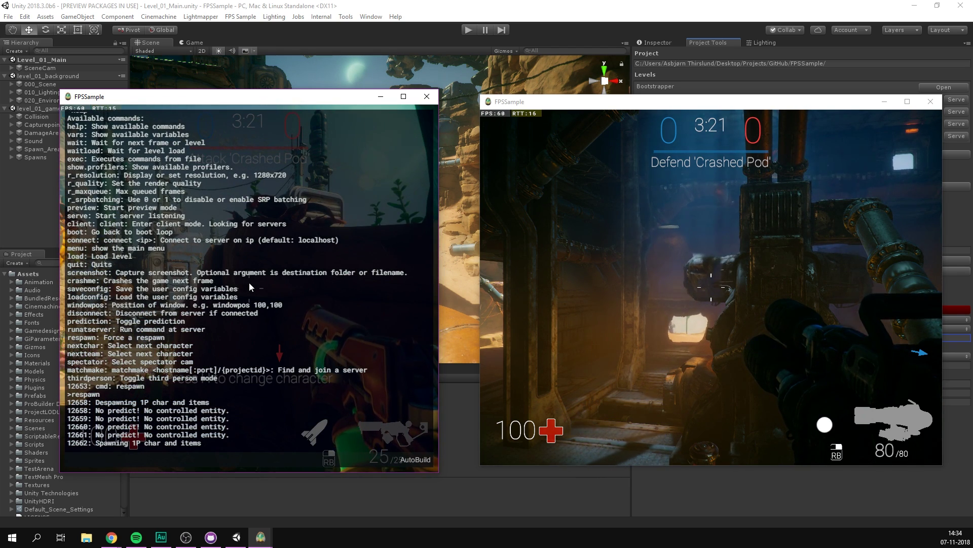
type("thirdpers")
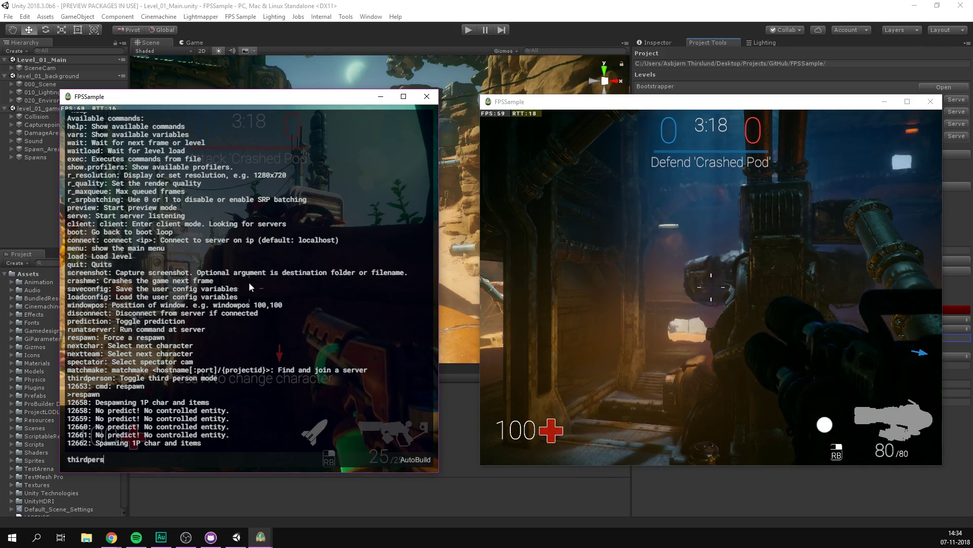
type("on")
key("Return")
key("F12")
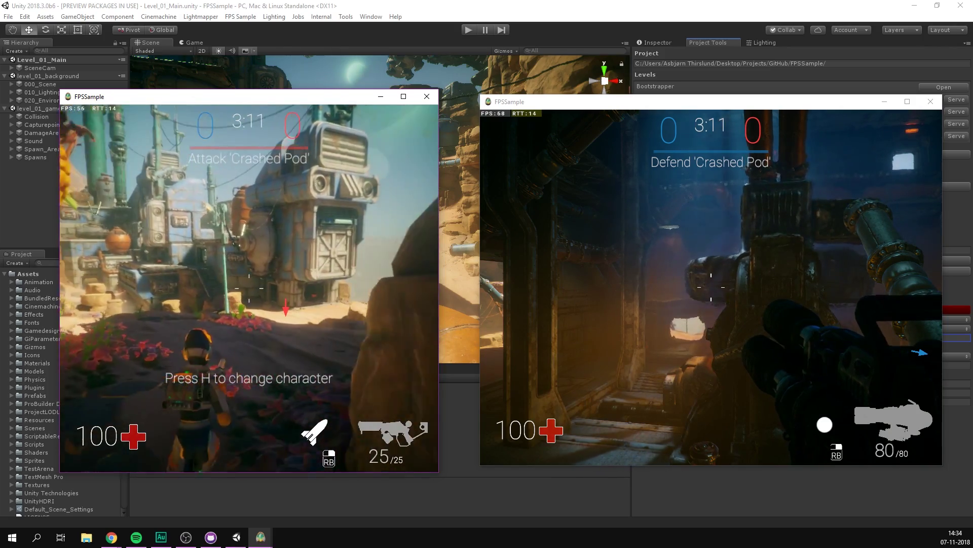
- Advance in third-person view, firing shots and a rocket at the Crashed Pod structure
key("w")
left_click(249, 288)
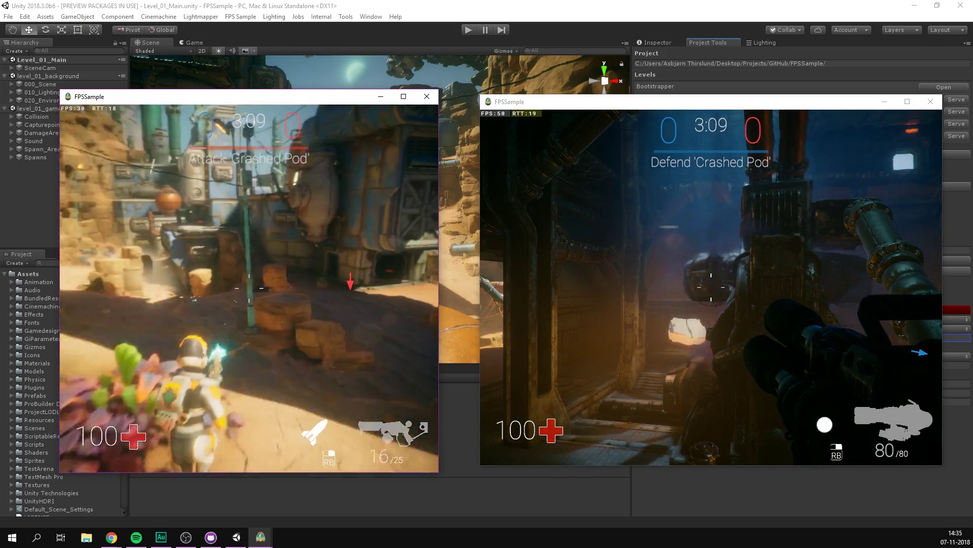
key("w")
left_click(249, 287)
right_click(249, 288)
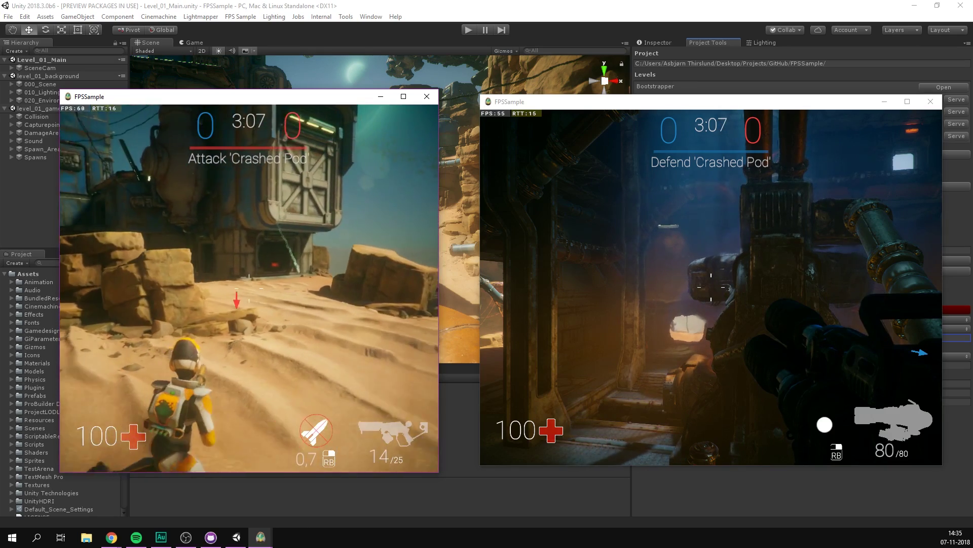
key("w")
left_click(249, 288)
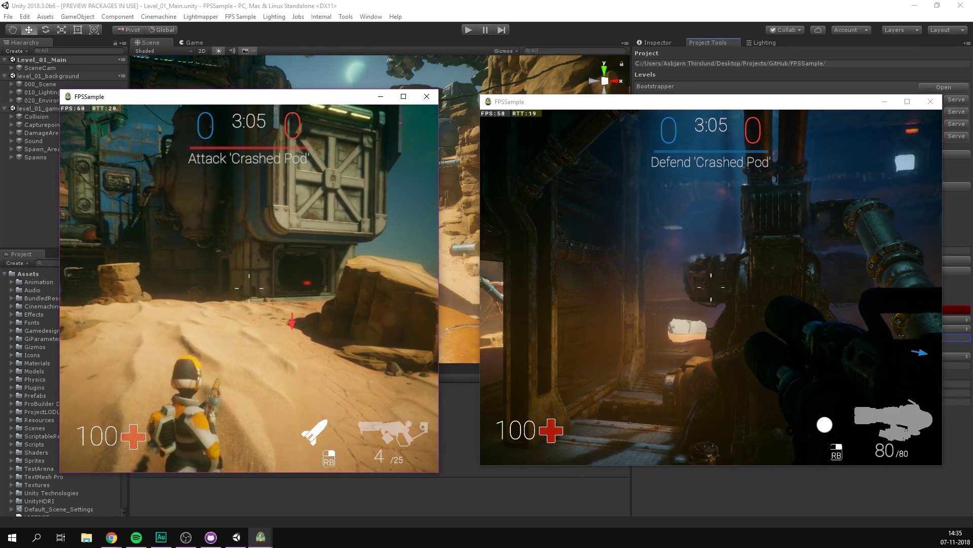
key("w")
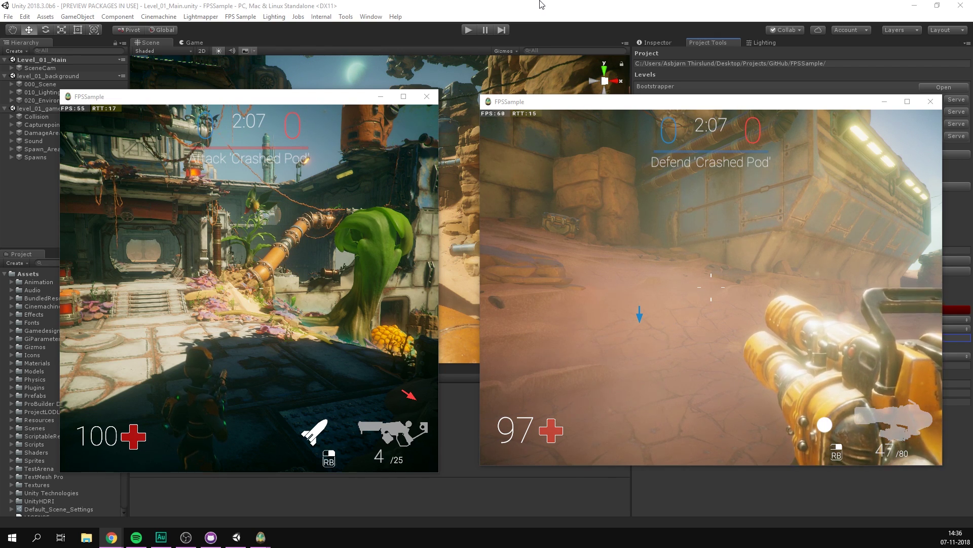
- Stop all running game processes, then select a Rock_Planet and move it to the right
left_click(541, 4)
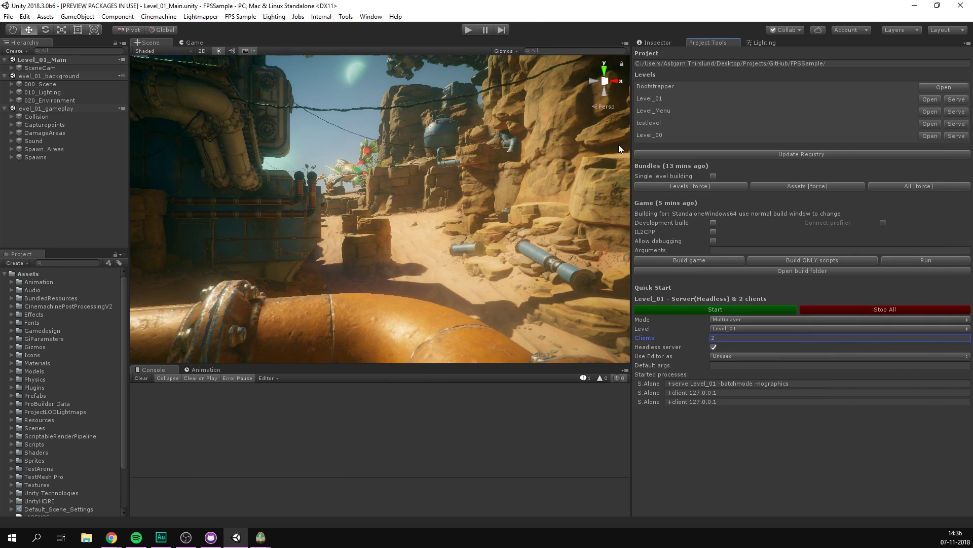
left_click(875, 309)
scroll(274, 192, "up", 2)
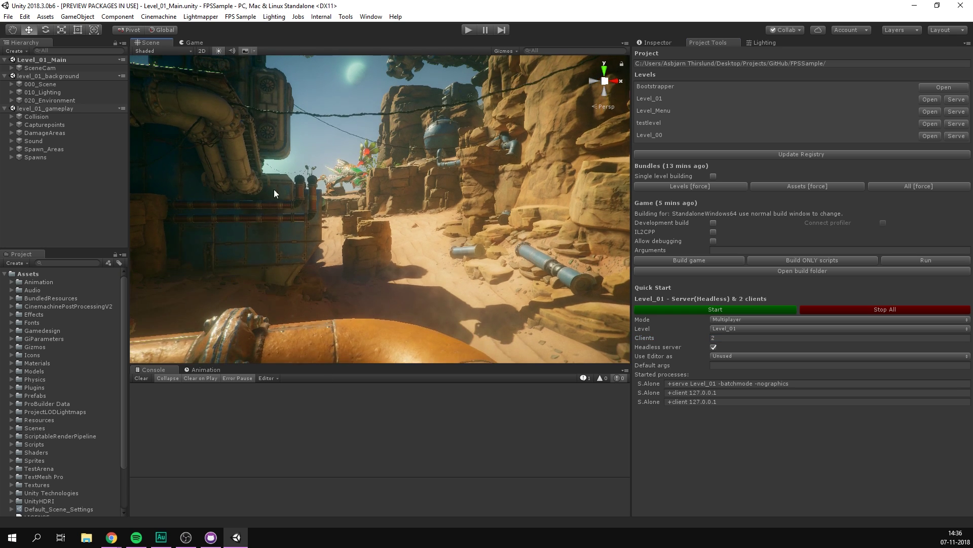
left_click(375, 237)
key("f")
left_click_drag(376, 229, 127, 279, "alt")
left_click_drag(382, 162, 487, 153)
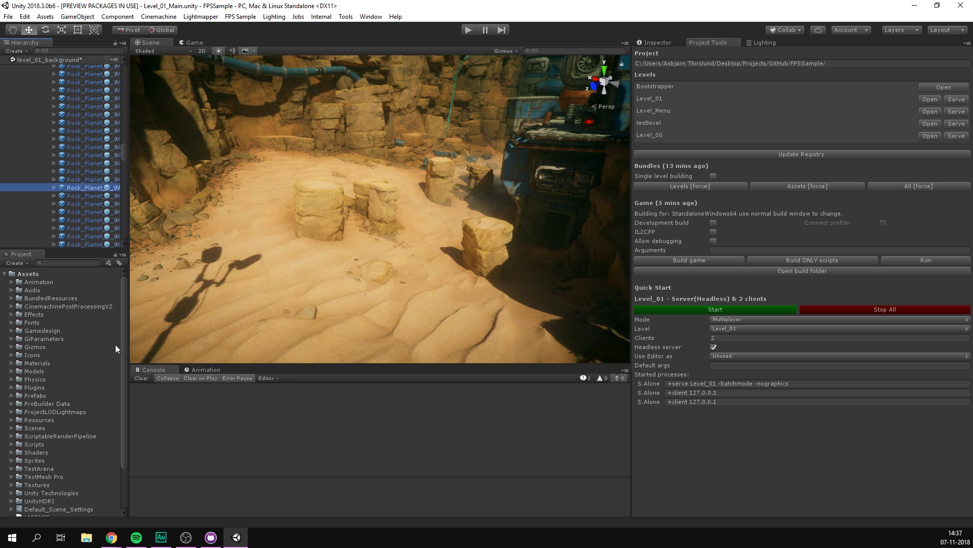
- Expand Prefabs > Characters > Terraformer in the Project window
left_click(11, 395)
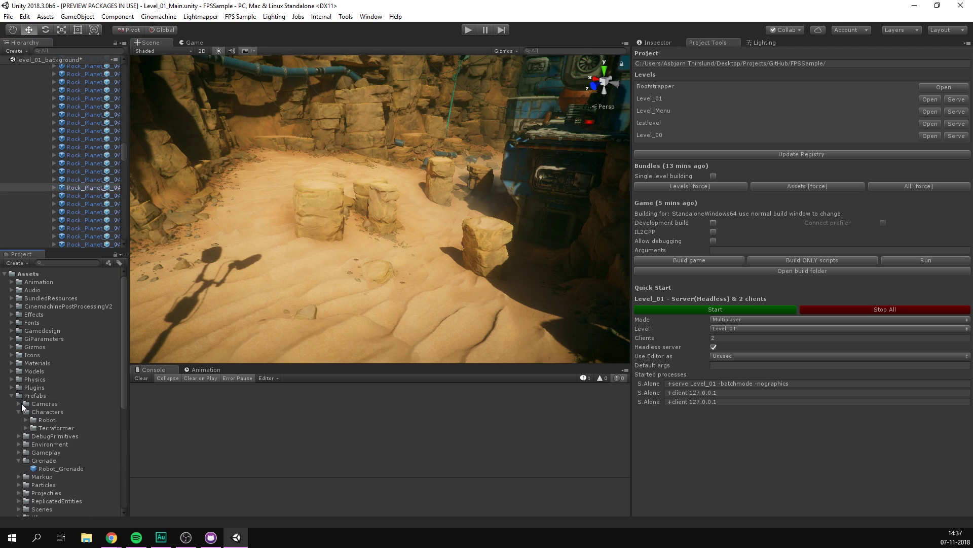
left_click(25, 428)
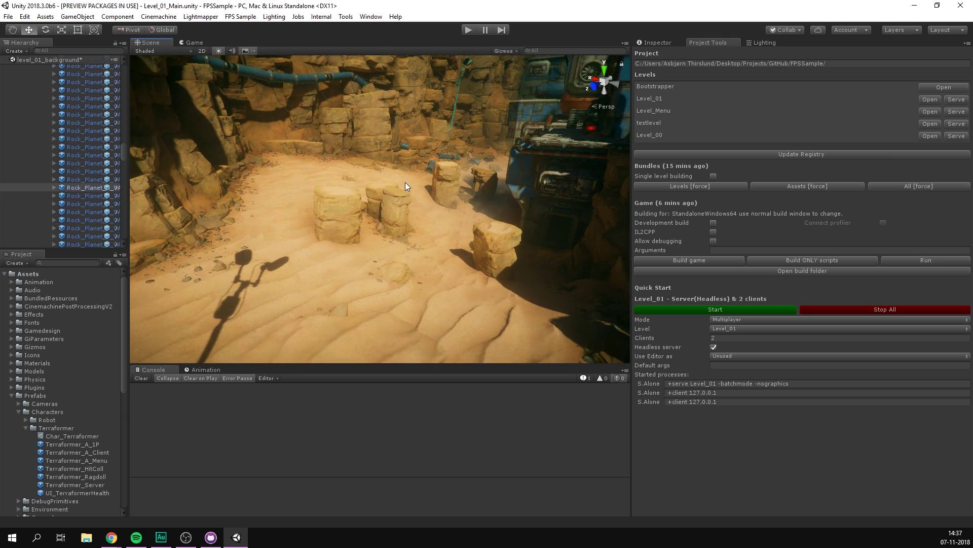
right_click_drag(405, 181, 471, 147)
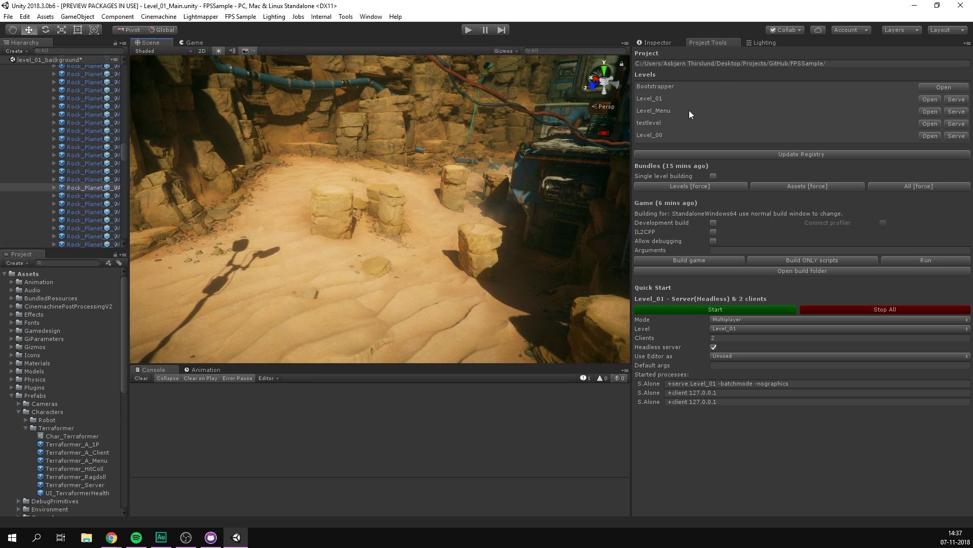
- Open Level_Menu with Don't Save, then enter Play mode
left_click(928, 111)
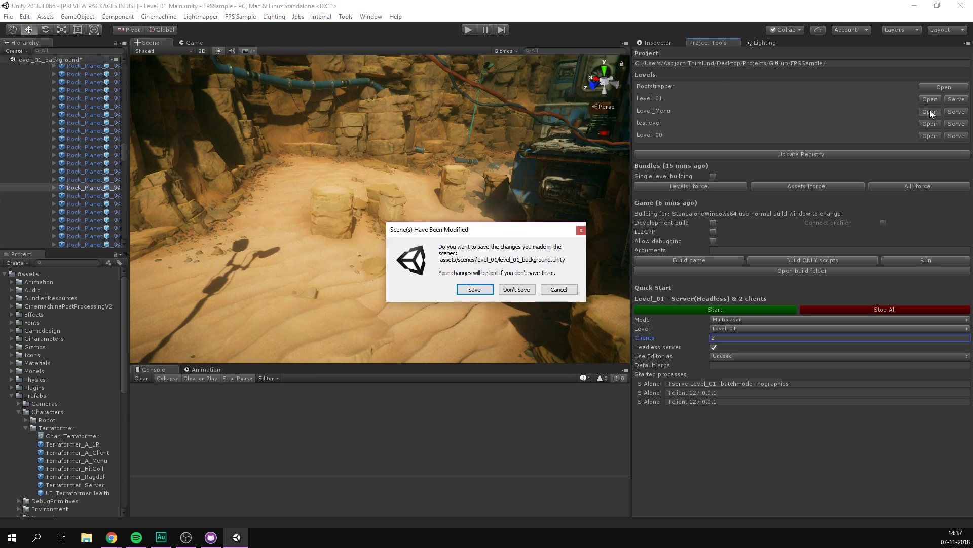
left_click(510, 290)
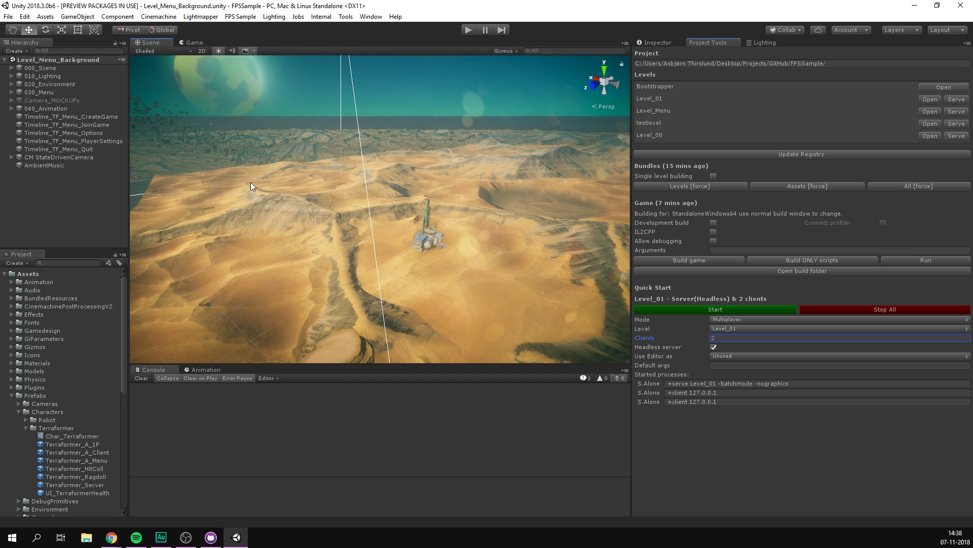
left_click(468, 30)
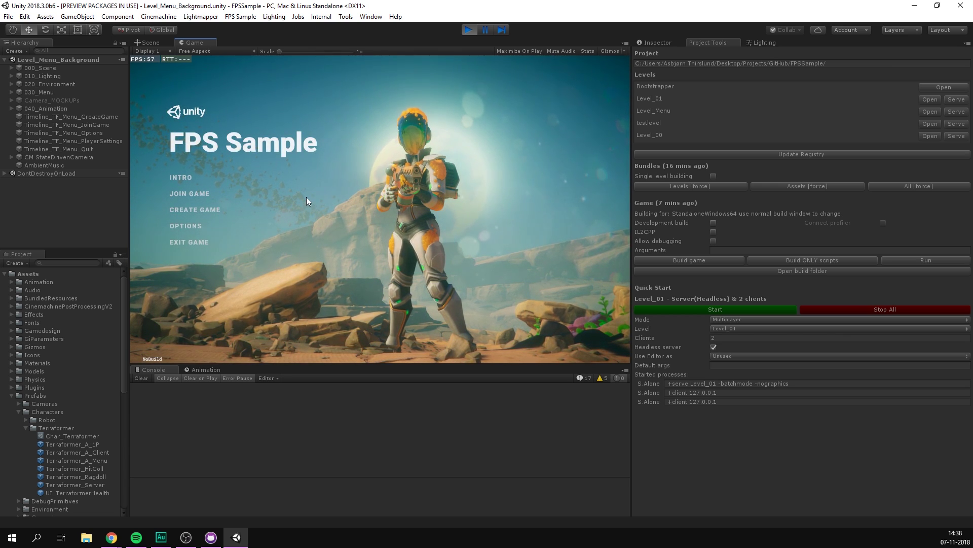
- Switch between the menu's Create Game and Join Game pages, then view Options
left_click(193, 209)
left_click(187, 196)
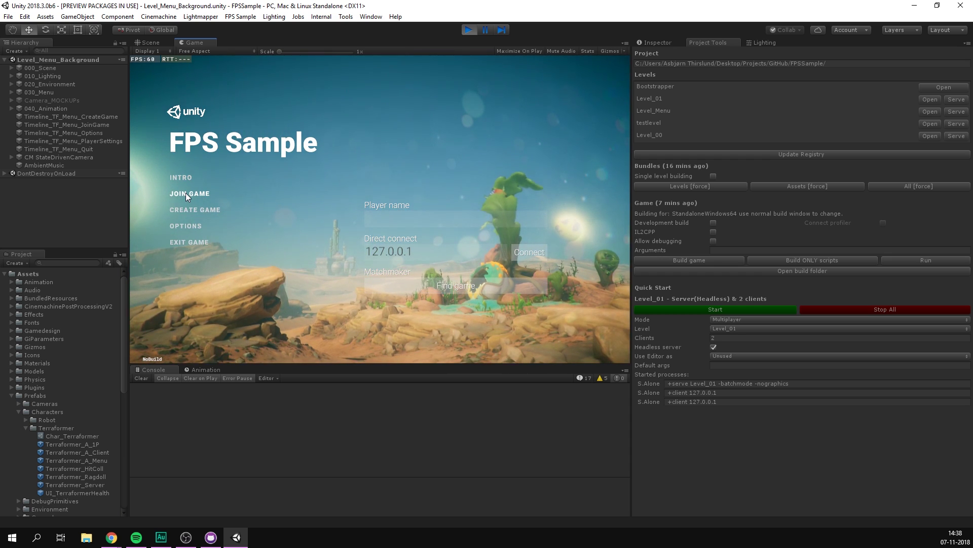
left_click(193, 210)
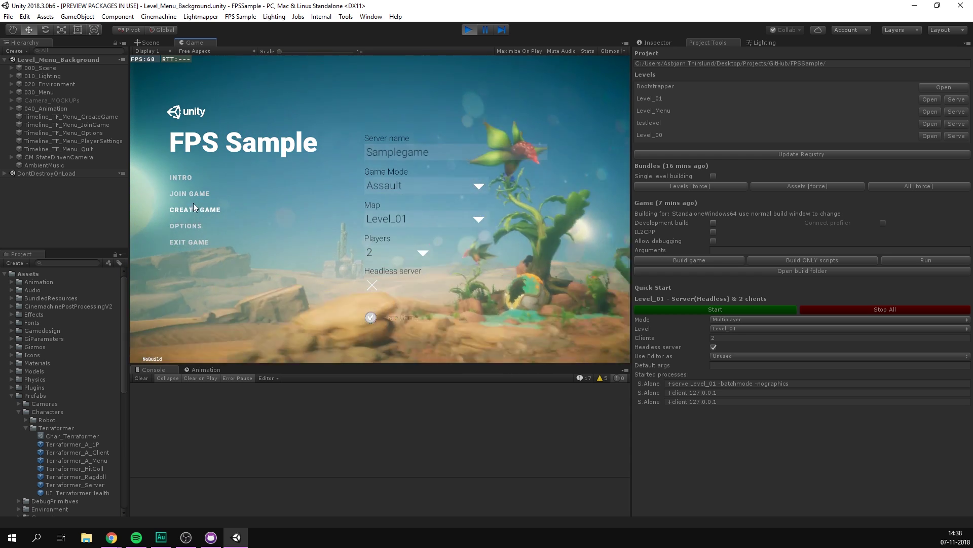
left_click(190, 195)
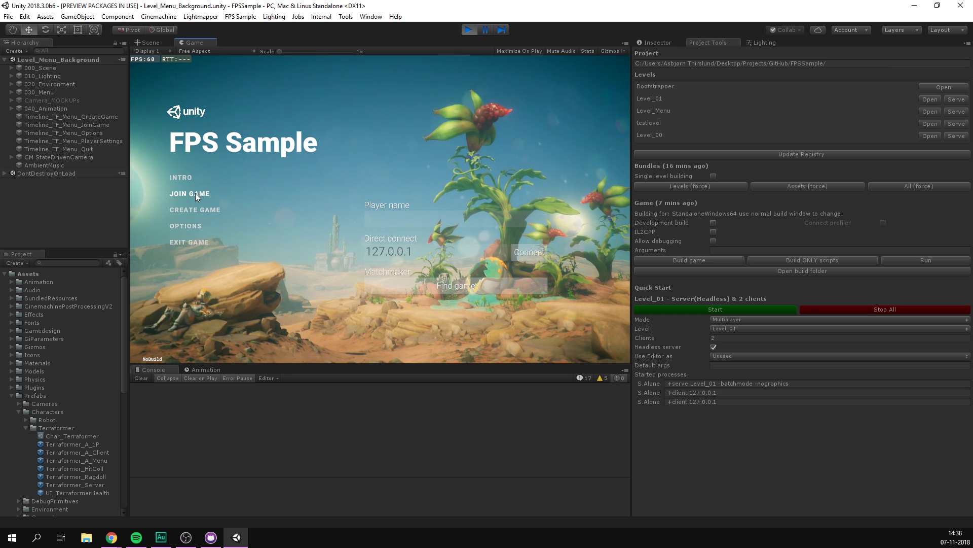
left_click(190, 226)
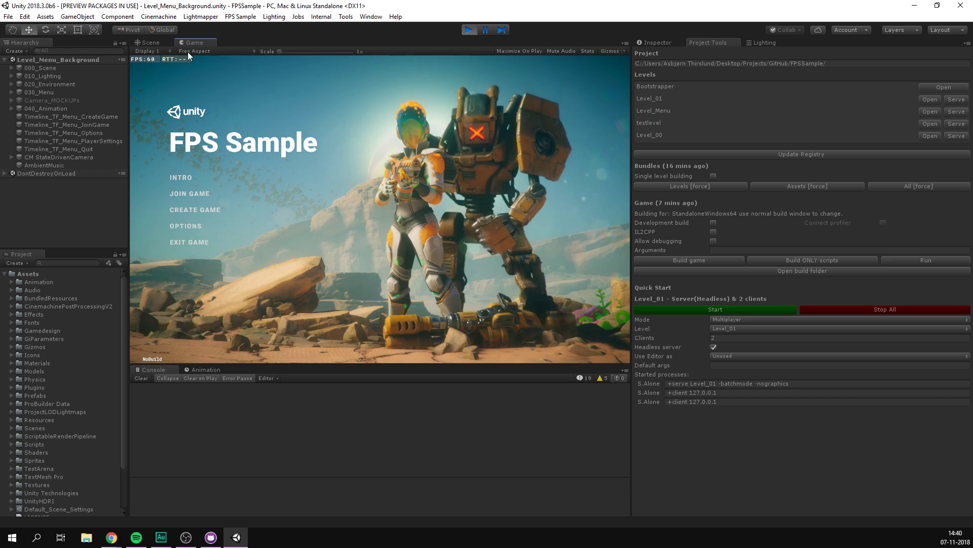
- Show the FPS Sample menu's Windows and Hotkeys submenus
left_click(245, 17)
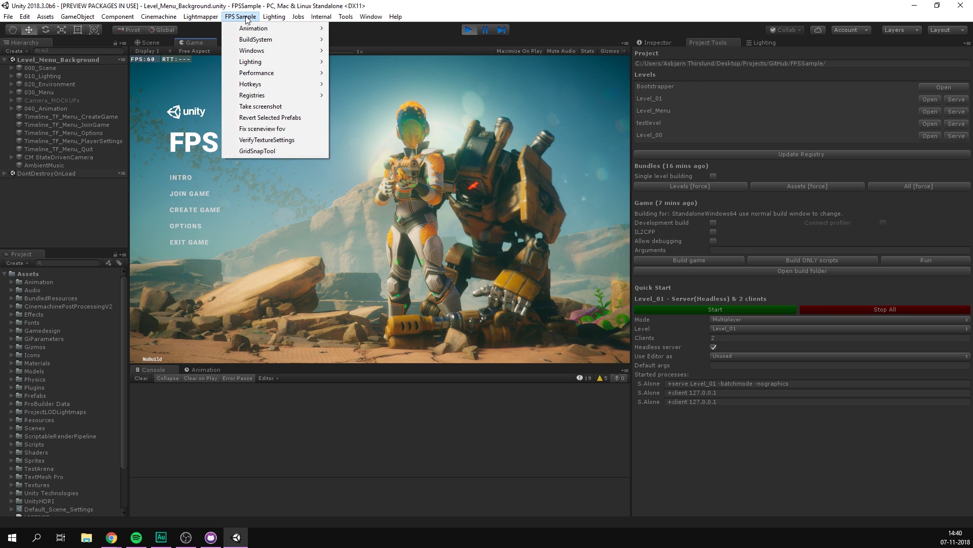
mouse_move(267, 53)
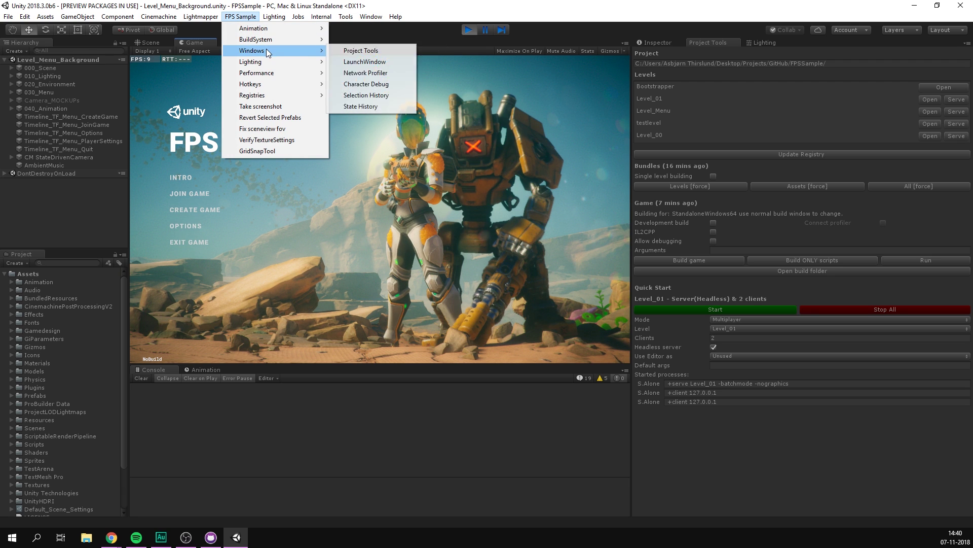
mouse_move(276, 87)
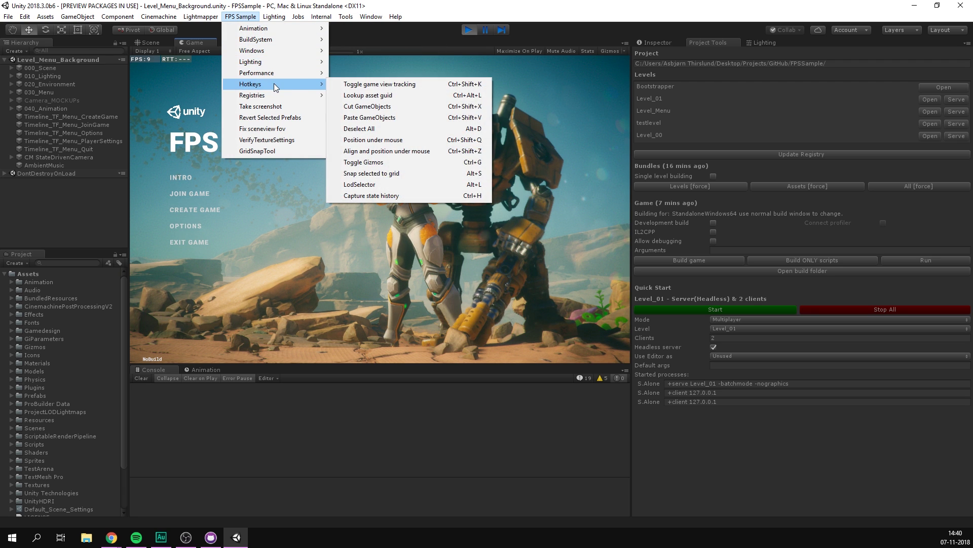